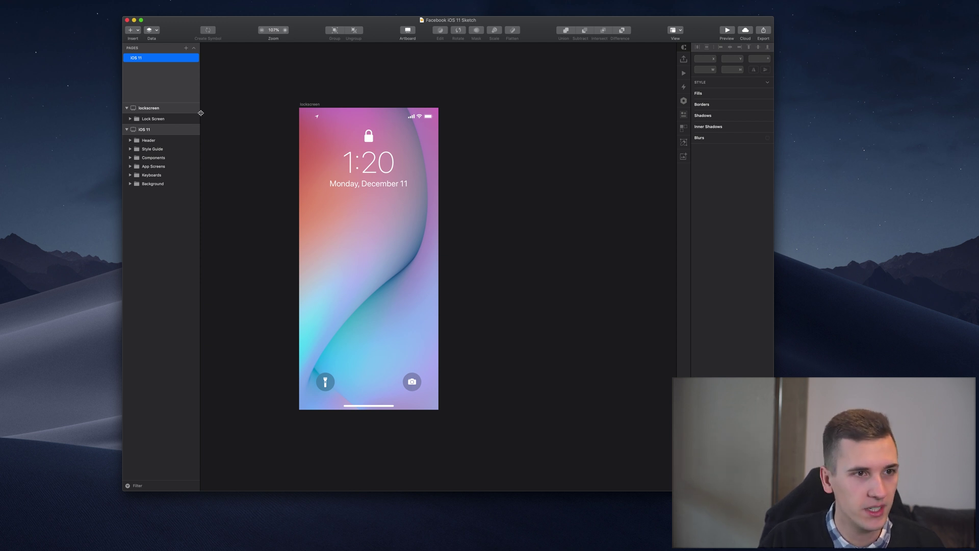
Step: Collapse the iOS 11 and lockscreen artboard layers, select lockscreen, and zoom out
click(127, 129)
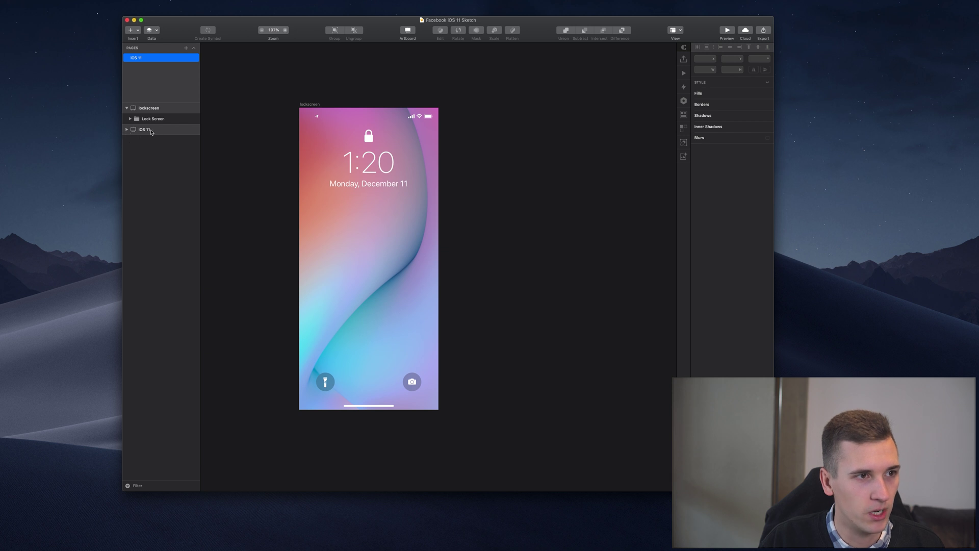
click(127, 108)
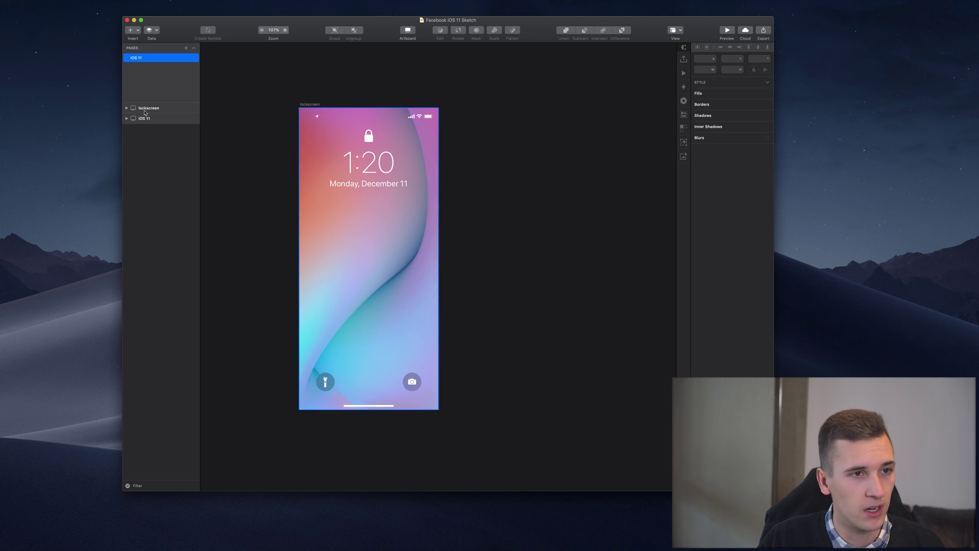
click(148, 108)
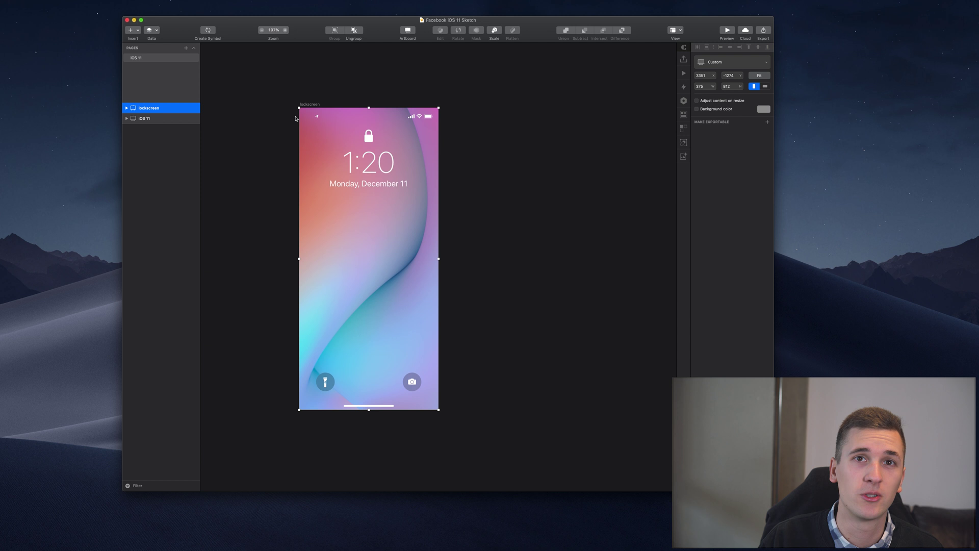
scroll(295, 119, down, 3)
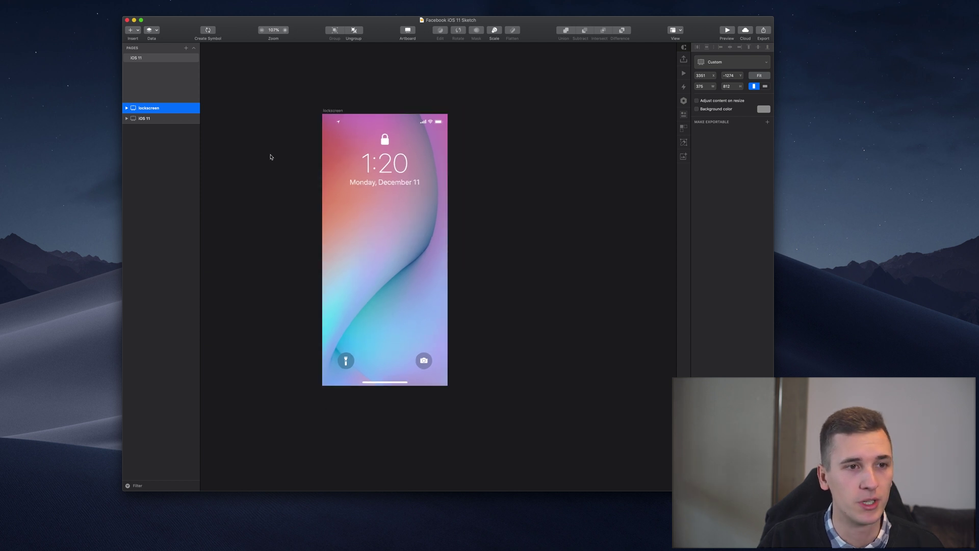
scroll(308, 222, down, 4)
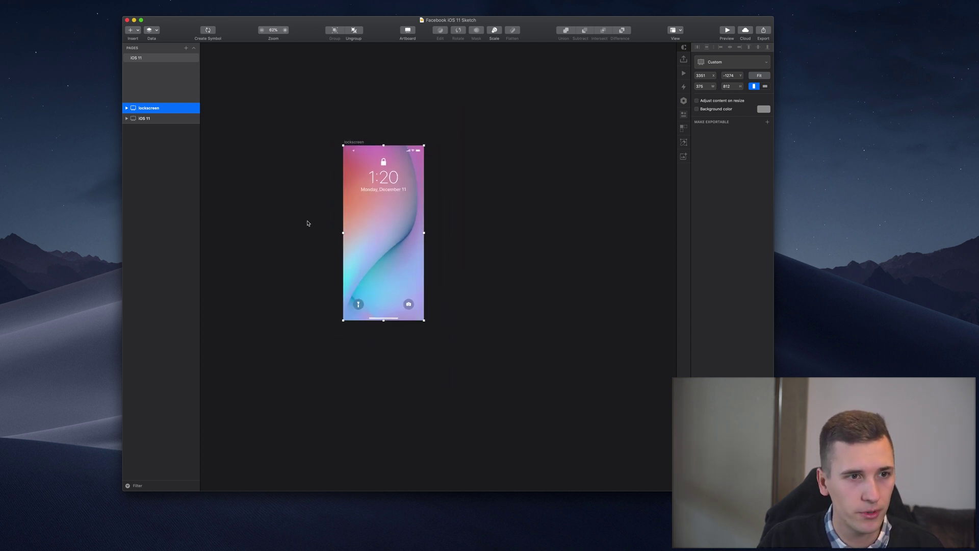
scroll(308, 223, down, 5)
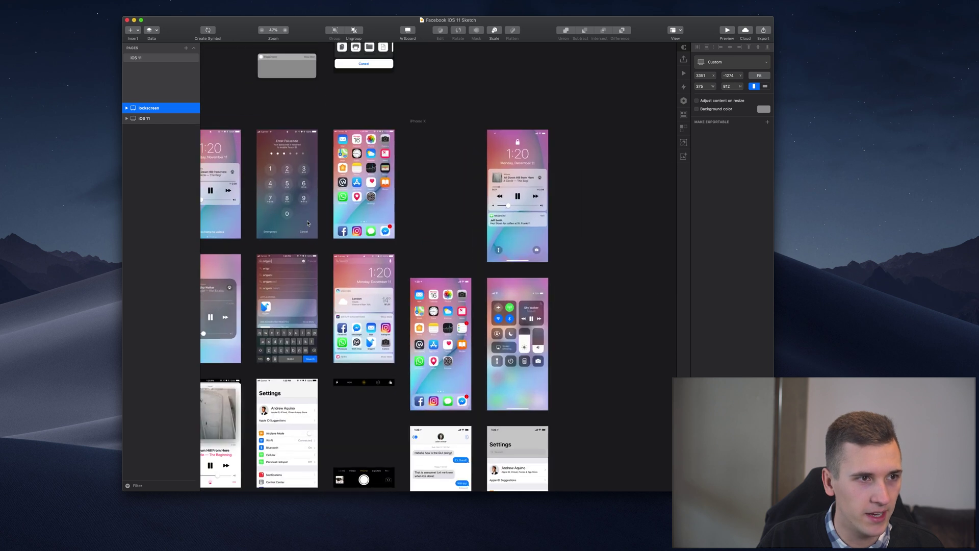
Step: Select the iOS 11 artboard and pan until its full grid of kit screens shows
click(180, 119)
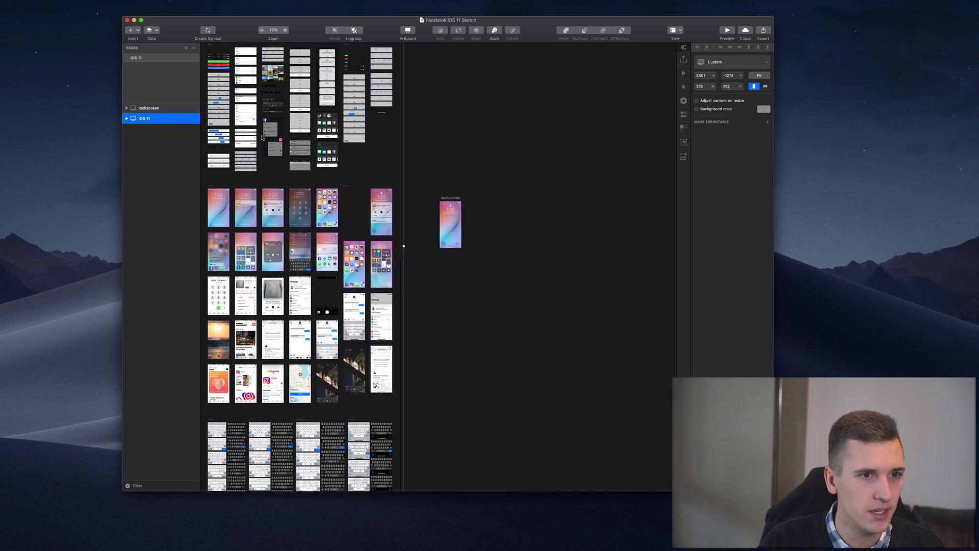
scroll(338, 167, up, 5)
scroll(338, 167, down, 5)
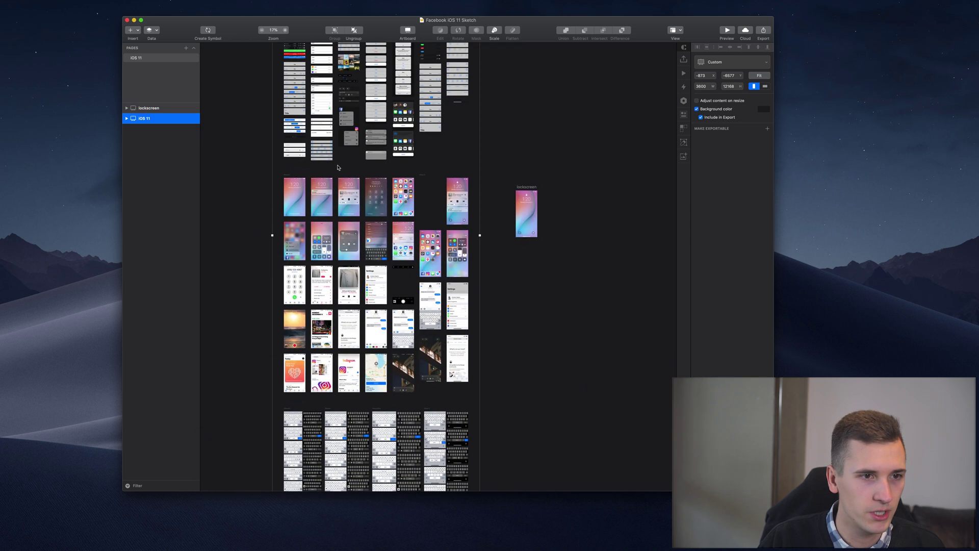
scroll(388, 163, left, 3)
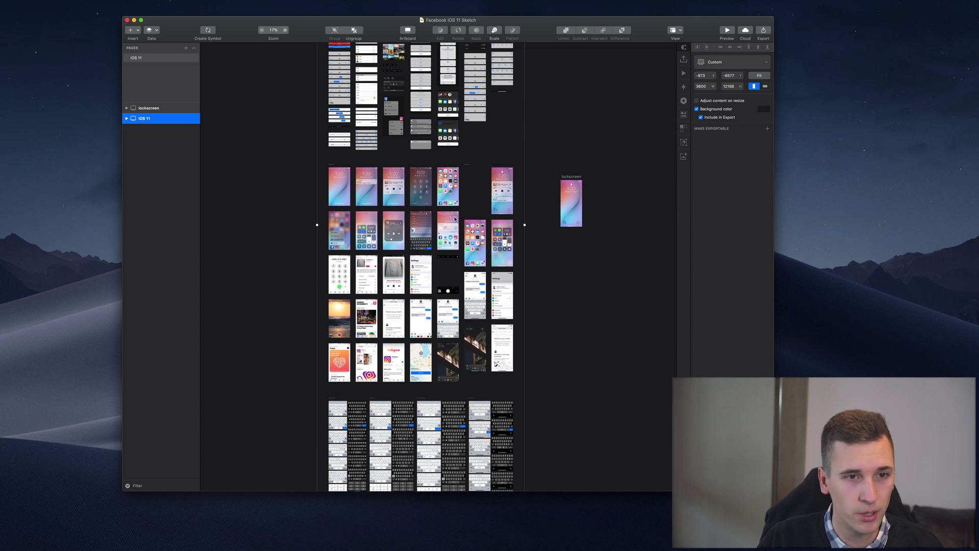
scroll(455, 219, right, 3)
scroll(350, 164, up, 5)
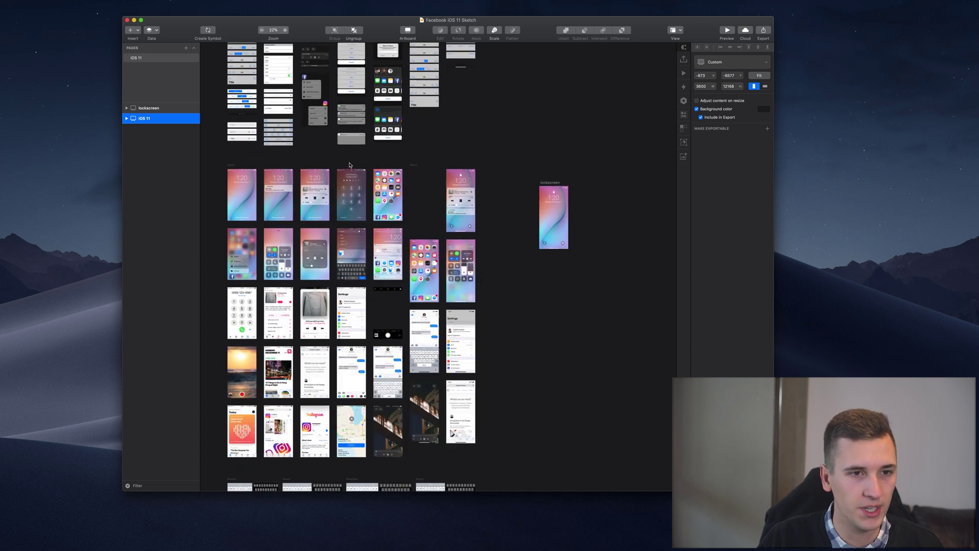
scroll(377, 146, up, 6)
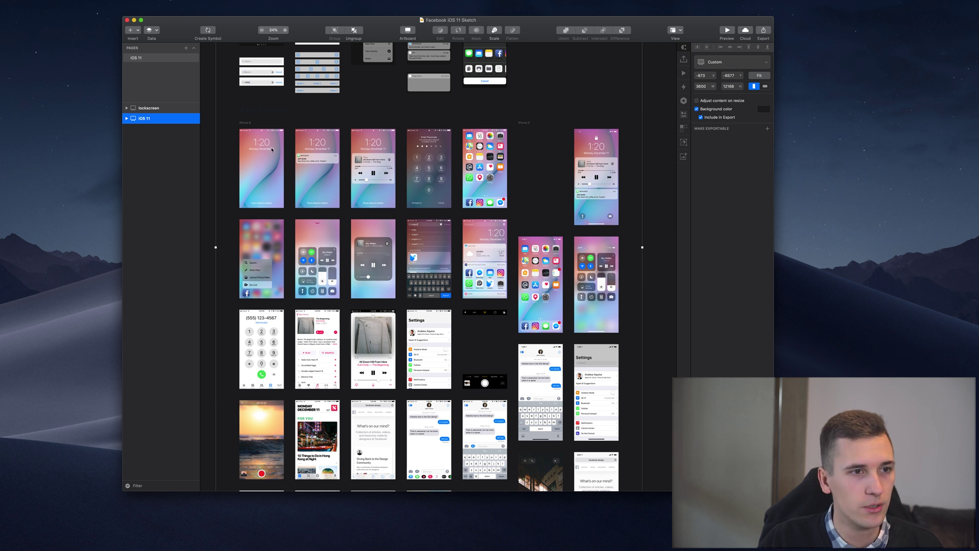
scroll(272, 150, down, 2)
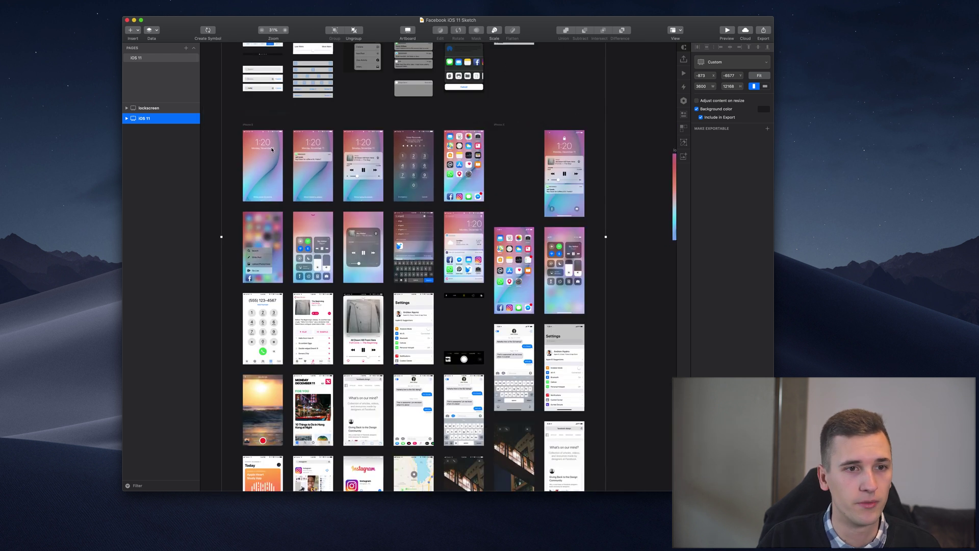
scroll(296, 151, right, 3)
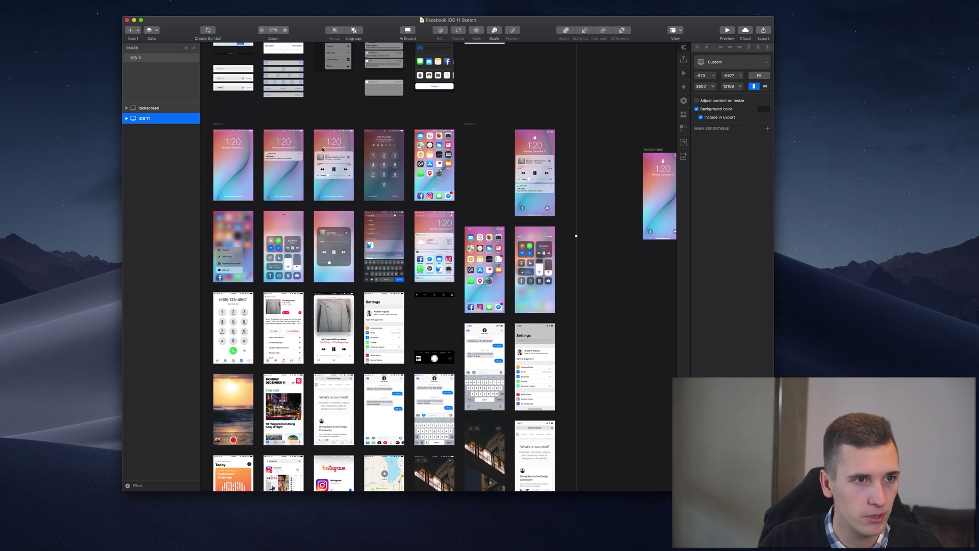
Step: Drag Lock Screen – Audio, Lock Screen – Touch Pad and Home out beside the lockscreen artboard
click(323, 148)
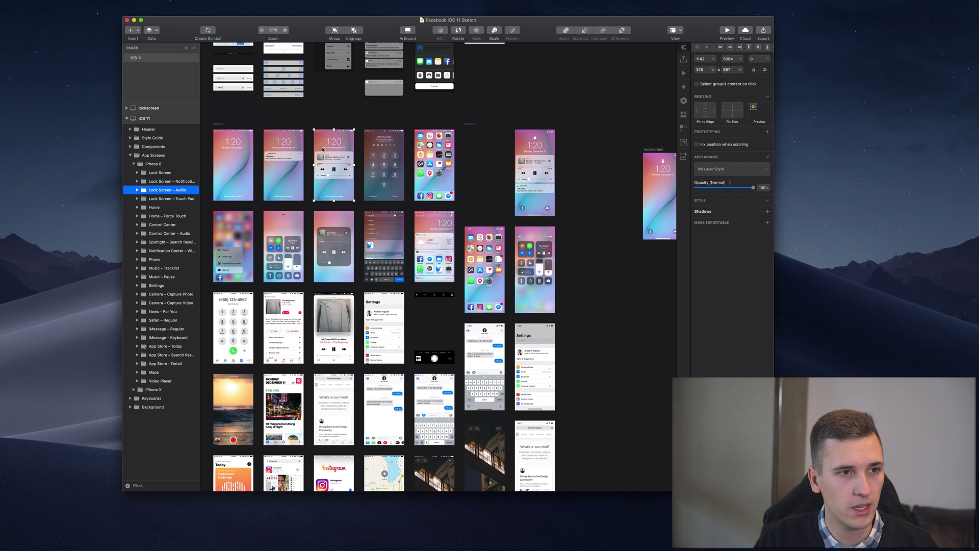
scroll(323, 149, down, 5)
drag(305, 153, 501, 157)
shift+click(329, 156)
drag(329, 156, 550, 160)
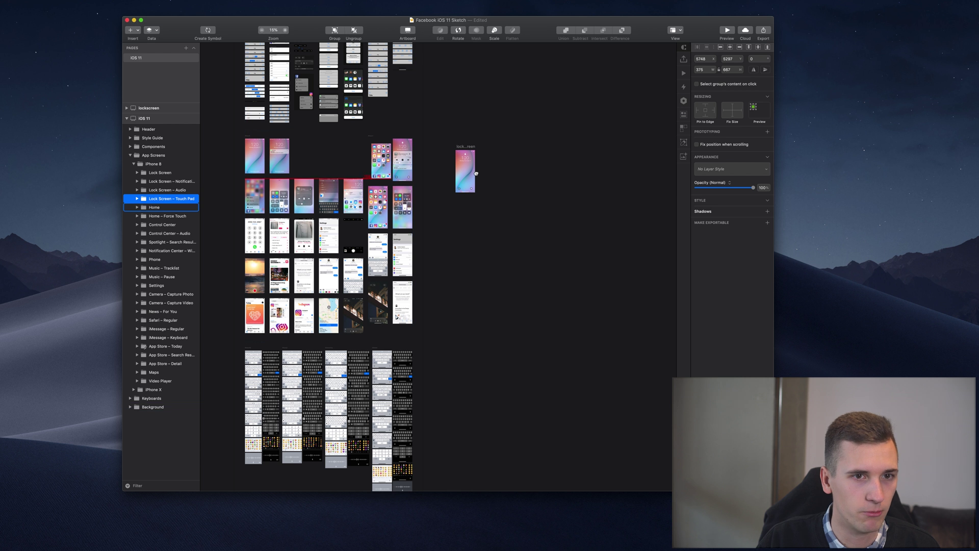
drag(381, 162, 598, 167)
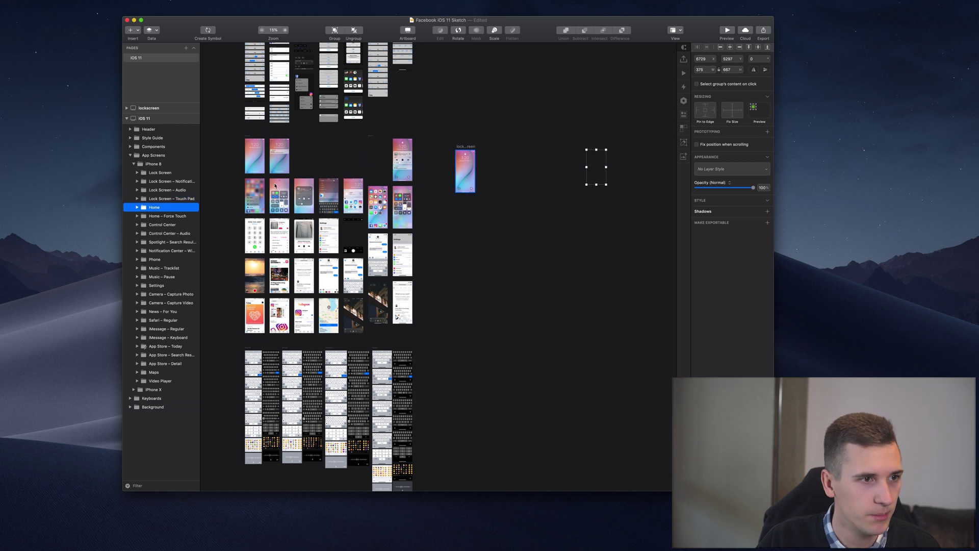
Step: Move the three screens' layers out above the iOS 11 artboard and collapse iOS 11
shift+click(170, 193)
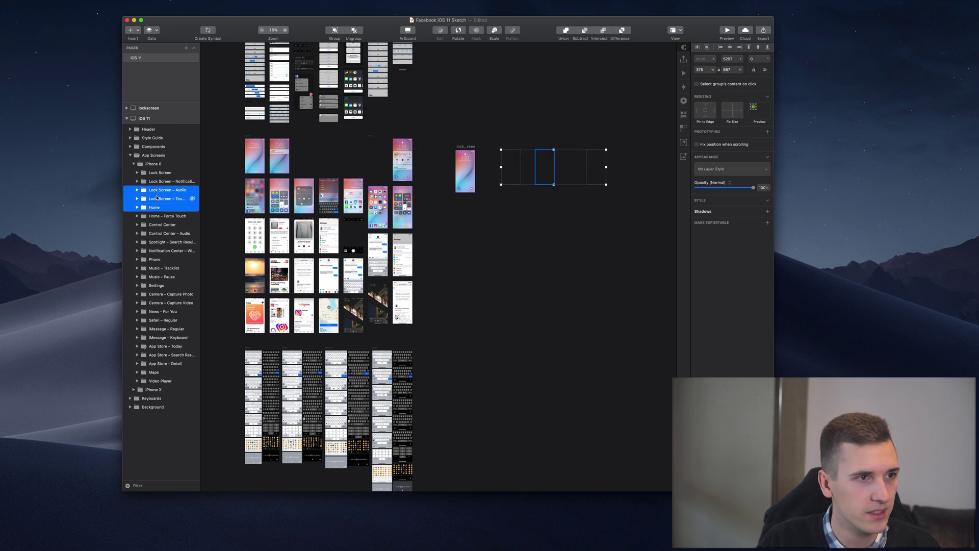
drag(150, 198, 143, 118)
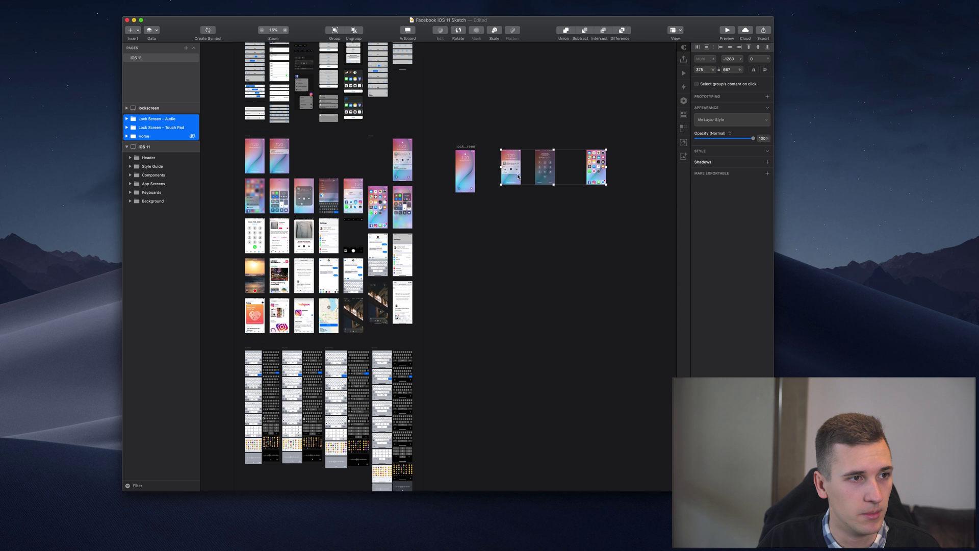
click(127, 148)
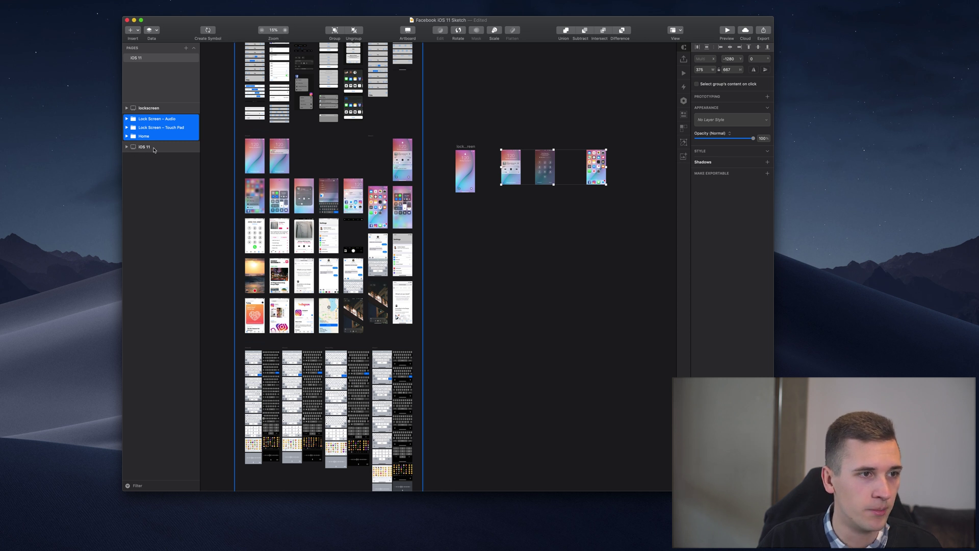
Step: Draw a new artboard over the Lock Screen – Audio music player panel
click(153, 148)
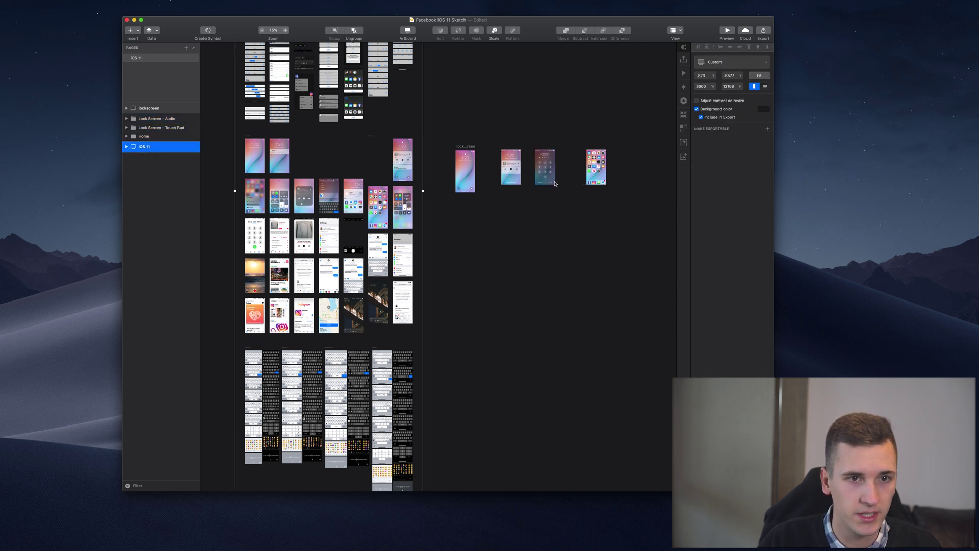
scroll(589, 166, up, 5)
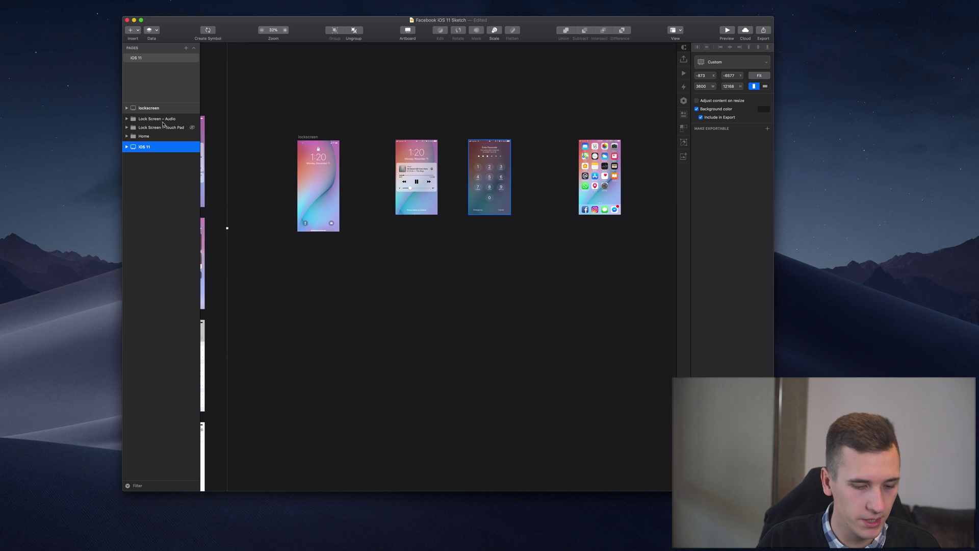
scroll(398, 177, right, 3)
scroll(399, 177, up, 4)
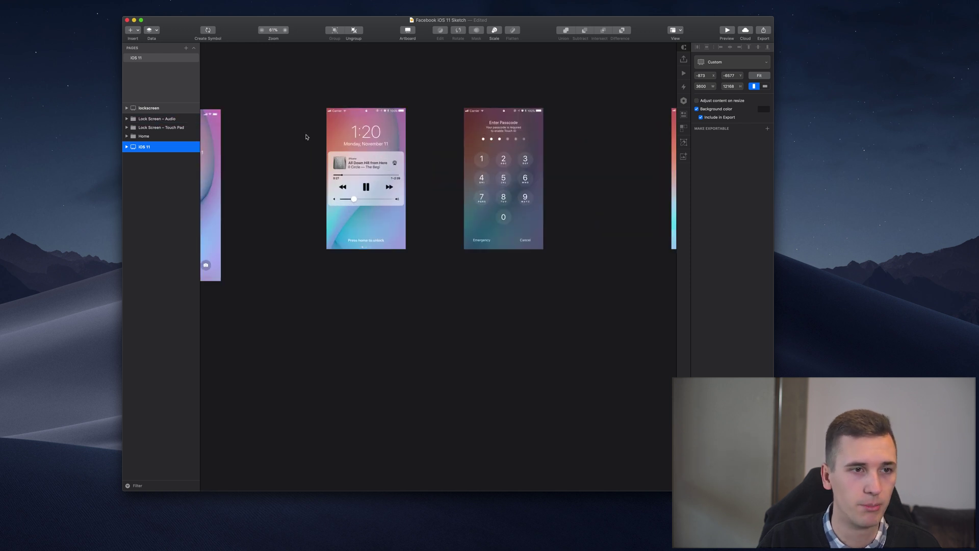
scroll(306, 131, down, 2)
click(334, 162)
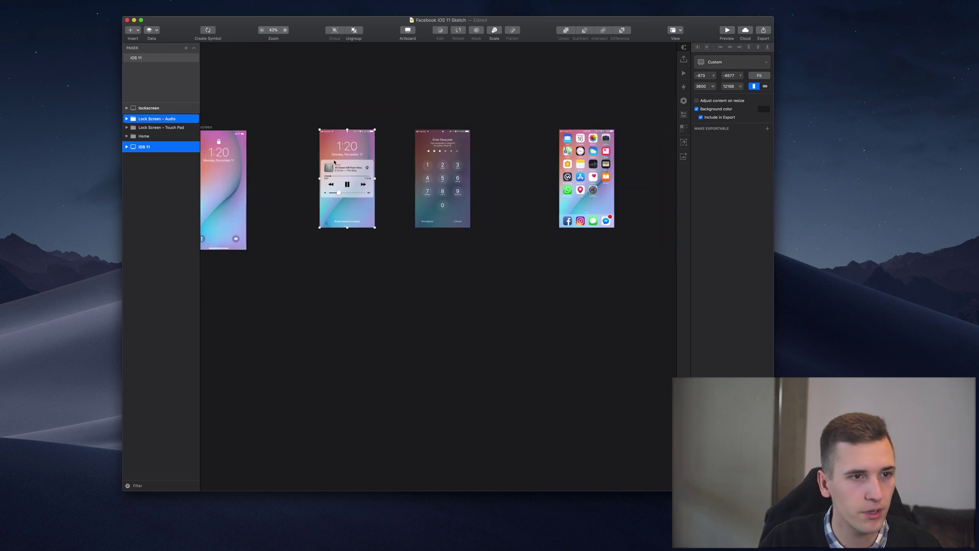
key(a)
drag(328, 147, 361, 206)
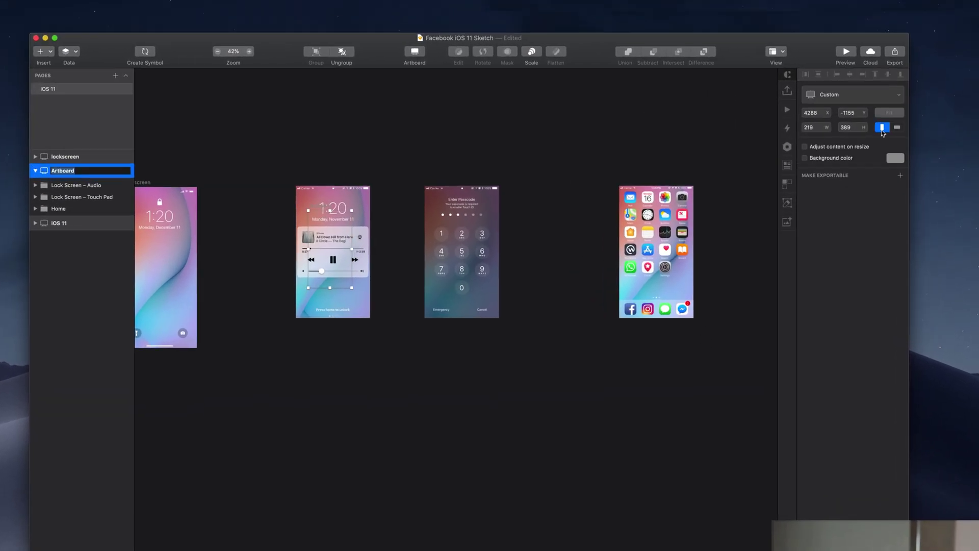
click(258, 221)
Step: Nest the Lock Screen – Audio group inside the new Artboard in the Layers list
click(56, 185)
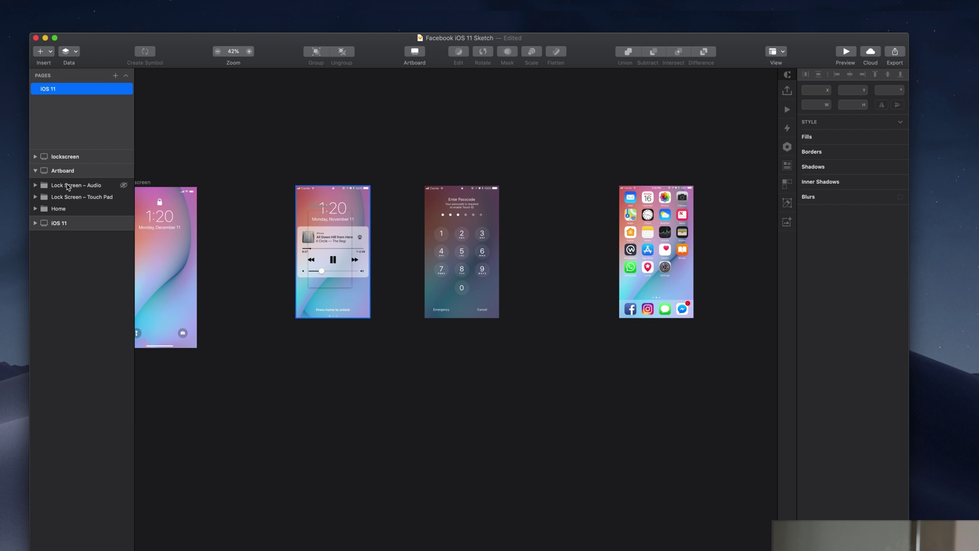
drag(56, 185, 69, 174)
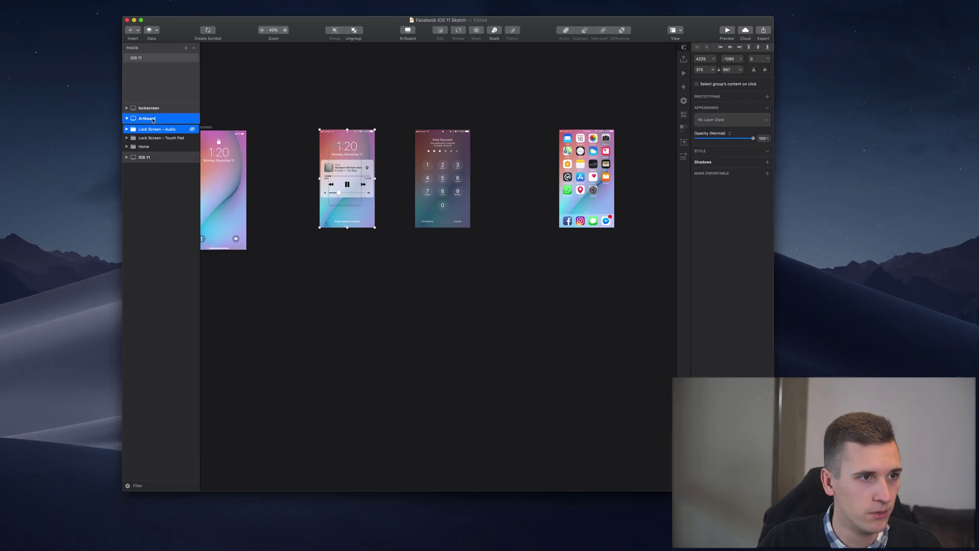
drag(153, 120, 129, 118)
click(151, 138)
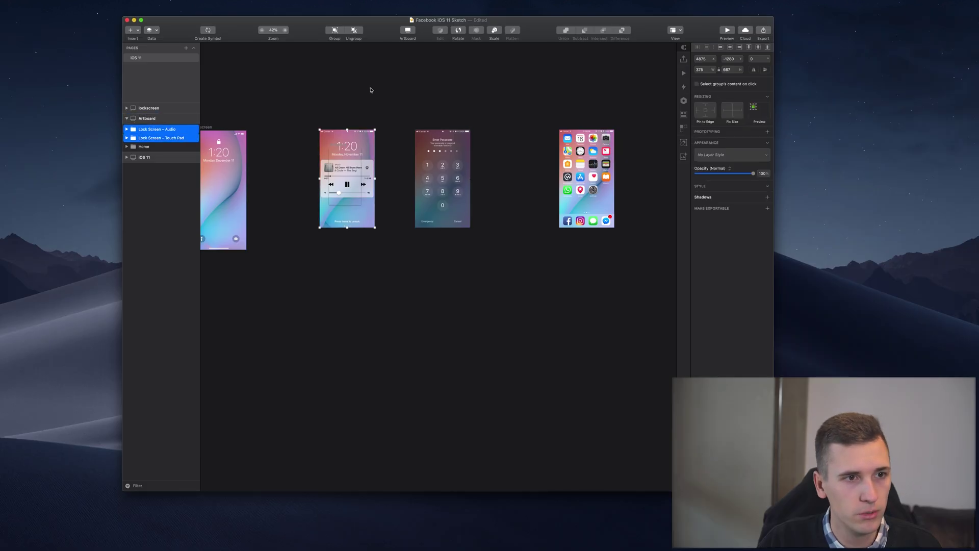
Step: Fit the audio artboard to its content and rename it 'lockscreen: music player'
click(146, 119)
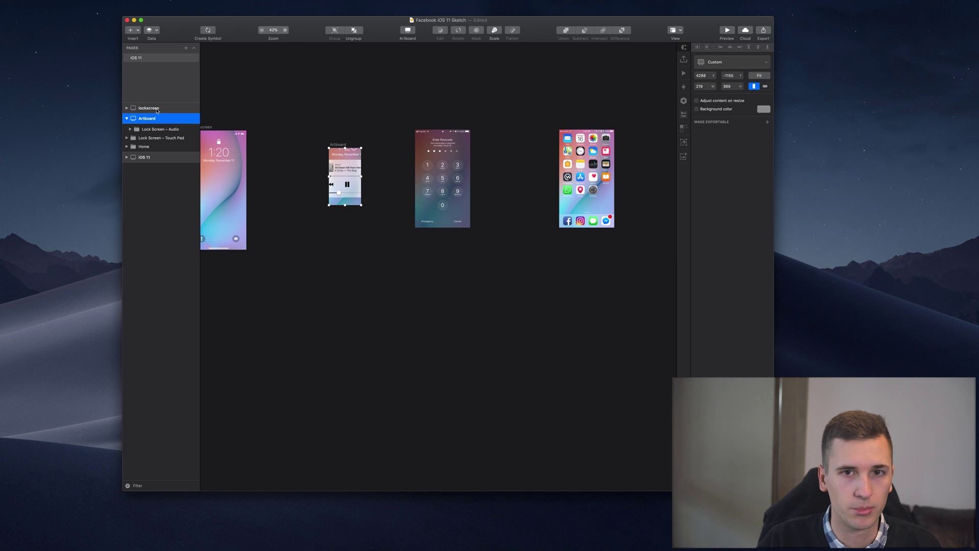
click(760, 76)
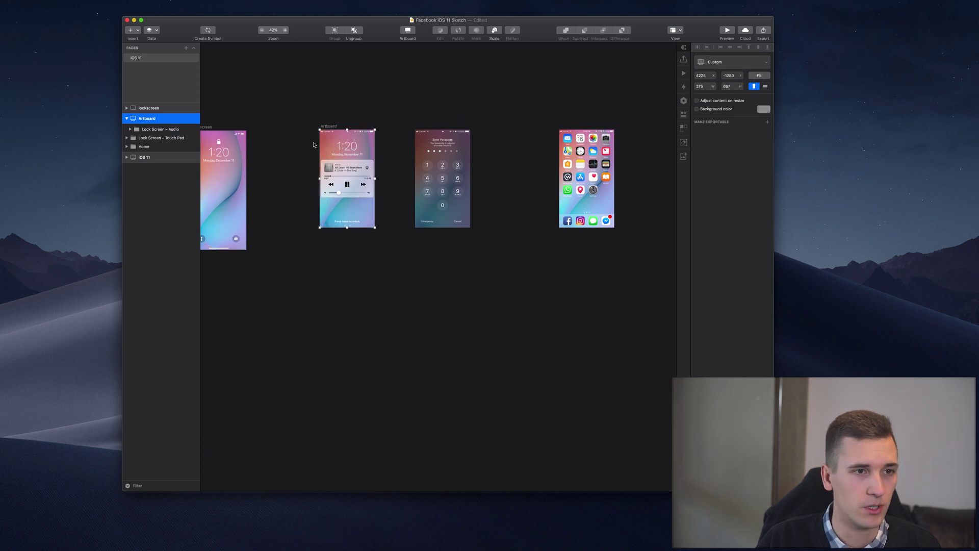
scroll(337, 157, left, 1)
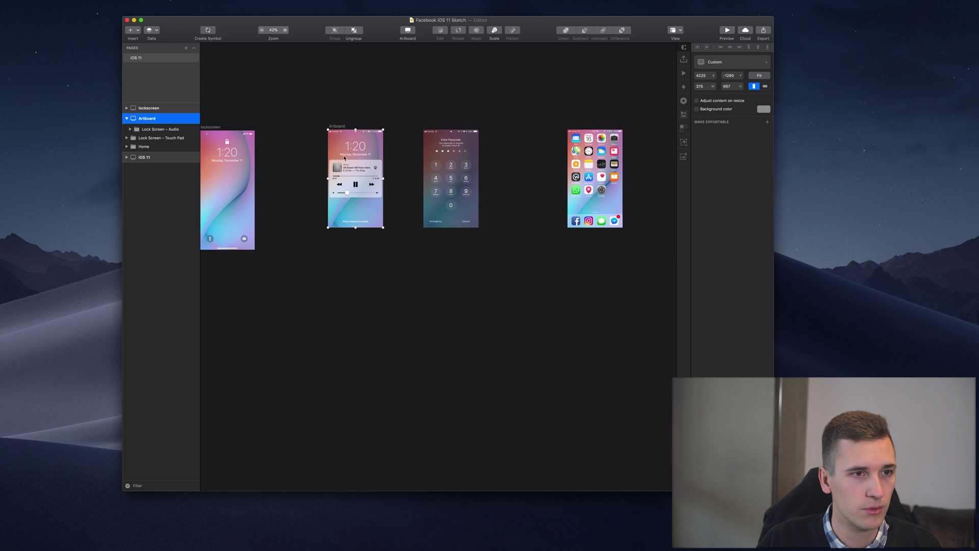
double_click(337, 126)
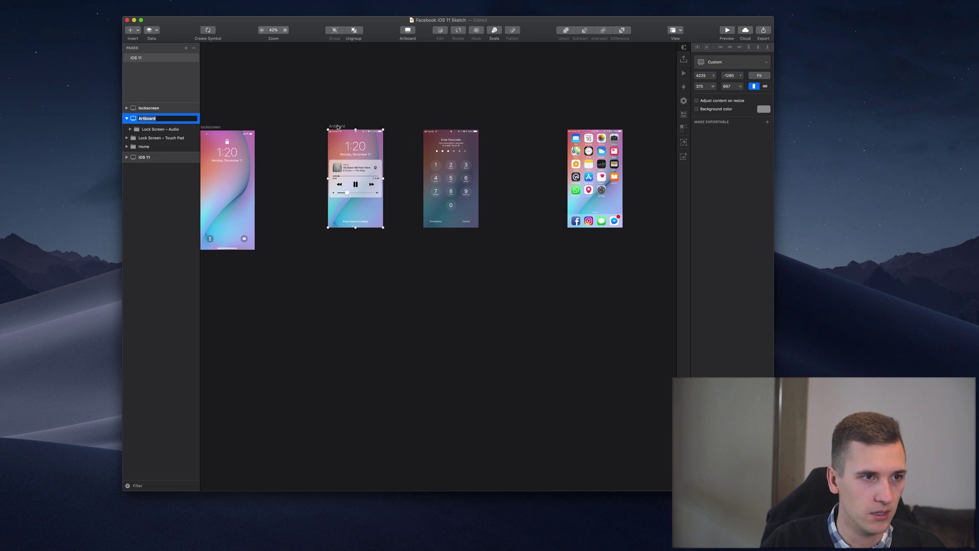
text(lockscreen: music)
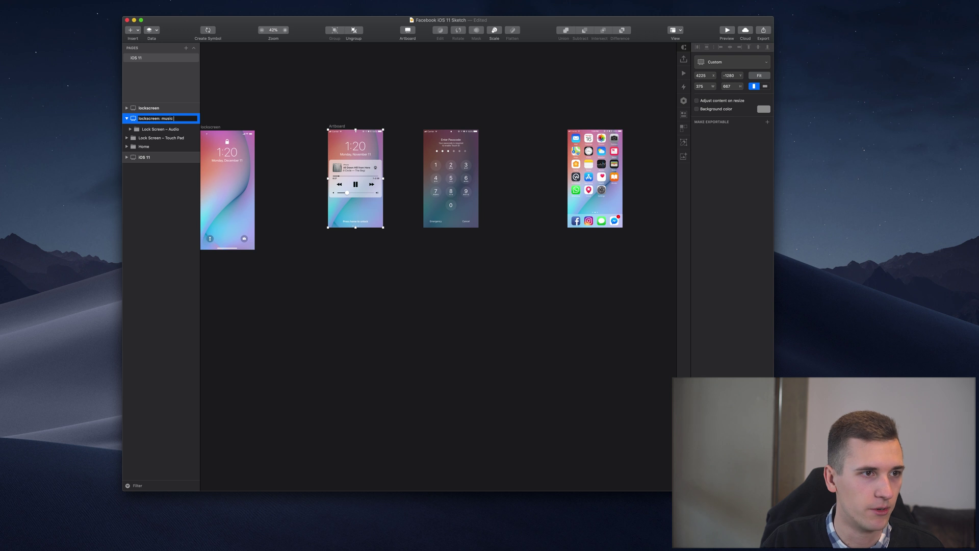
text( player)
key(Return)
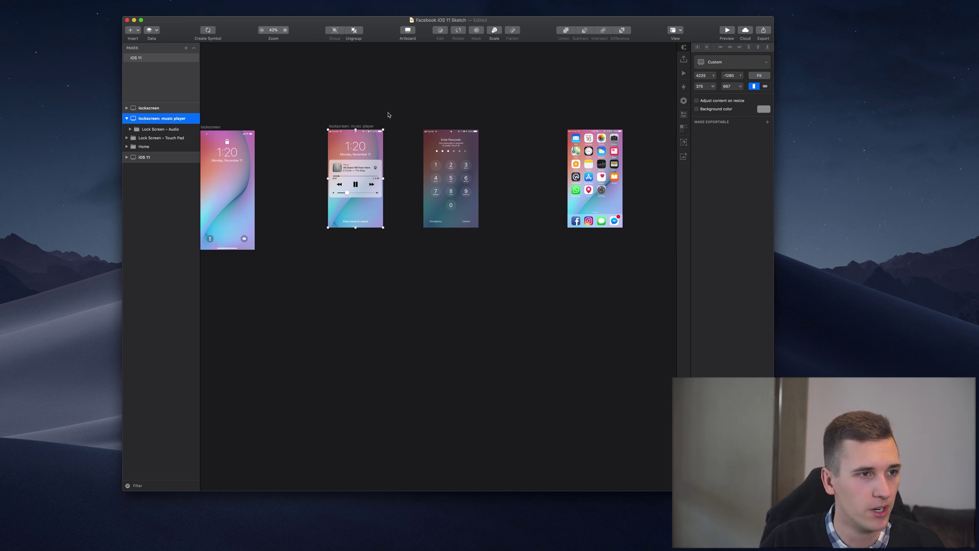
click(126, 119)
Step: Draw artboards over the passcode and home screens and move the Touch Pad and Home groups into them
key(a)
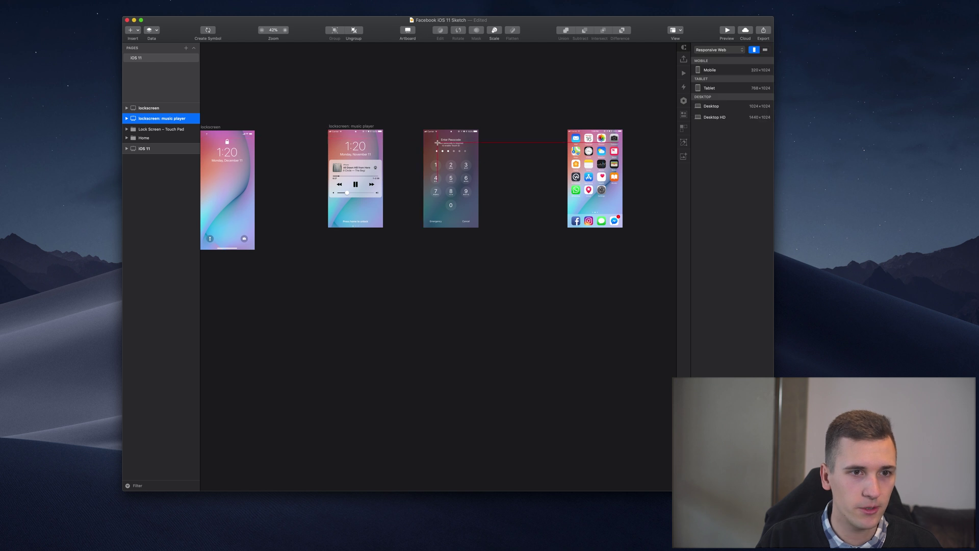
drag(437, 143, 477, 210)
text(a)
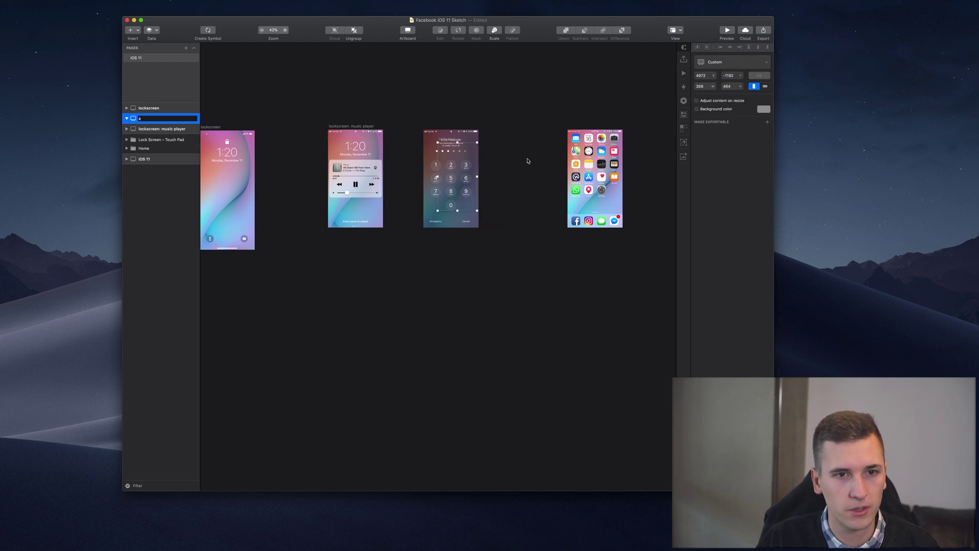
key(Return)
key(a)
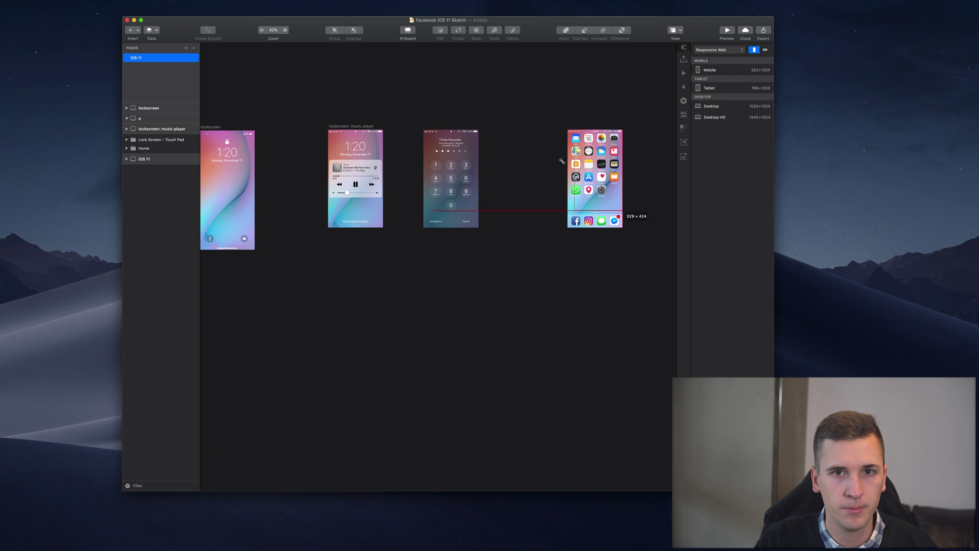
drag(562, 161, 623, 211)
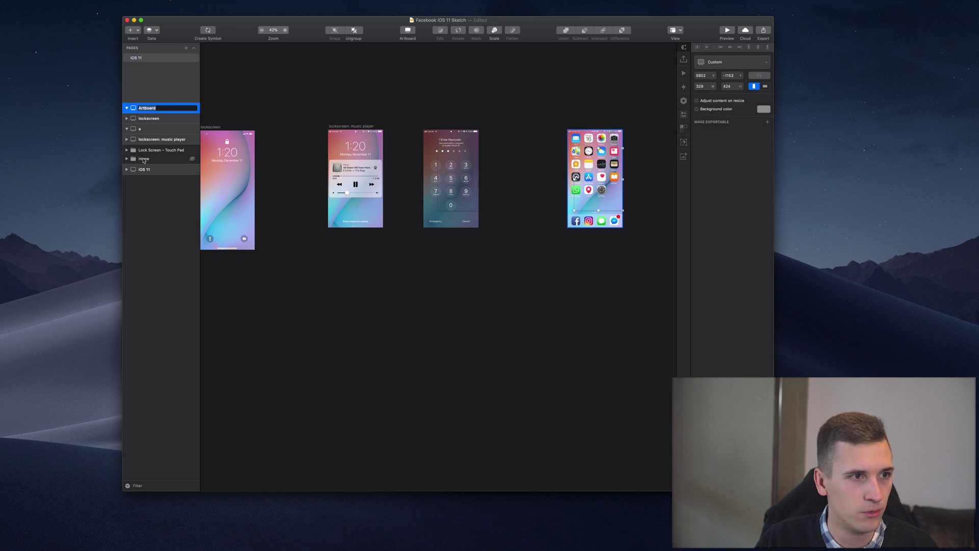
drag(143, 159, 148, 115)
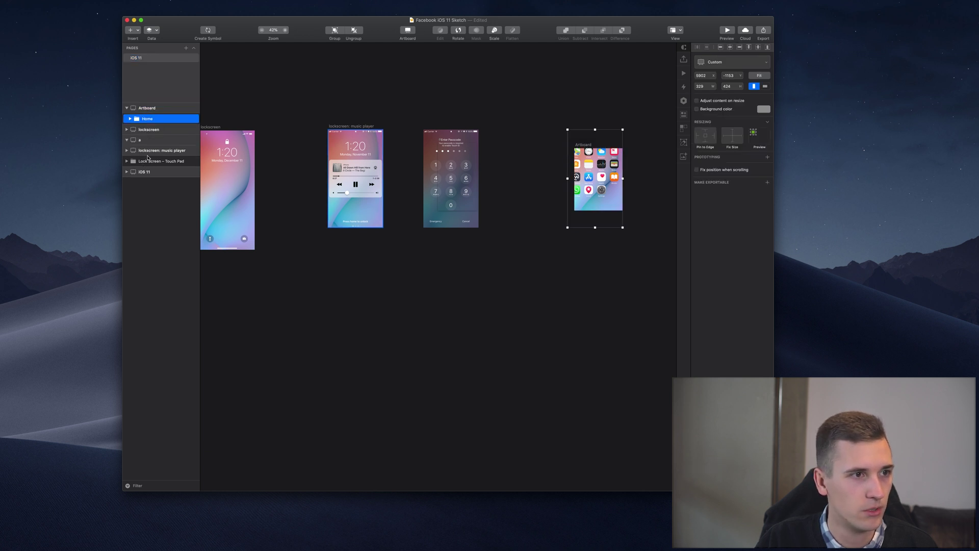
mouse_move(150, 162)
mouse_down()
mouse_move(148, 131)
mouse_move(147, 161)
mouse_up()
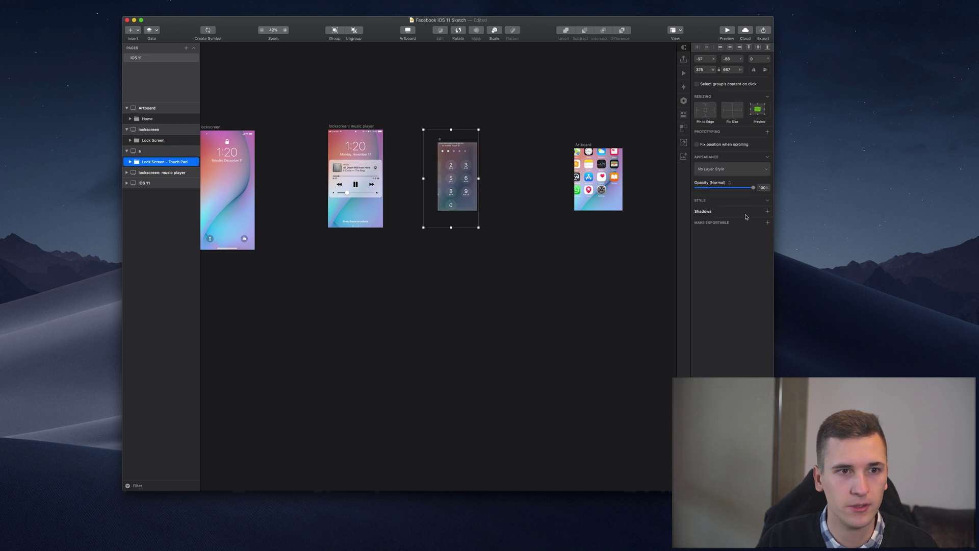
Step: Fit artboard 'a' to the passcode screen and rename it 'lockscreen: passcode'
key(Escape)
click(767, 77)
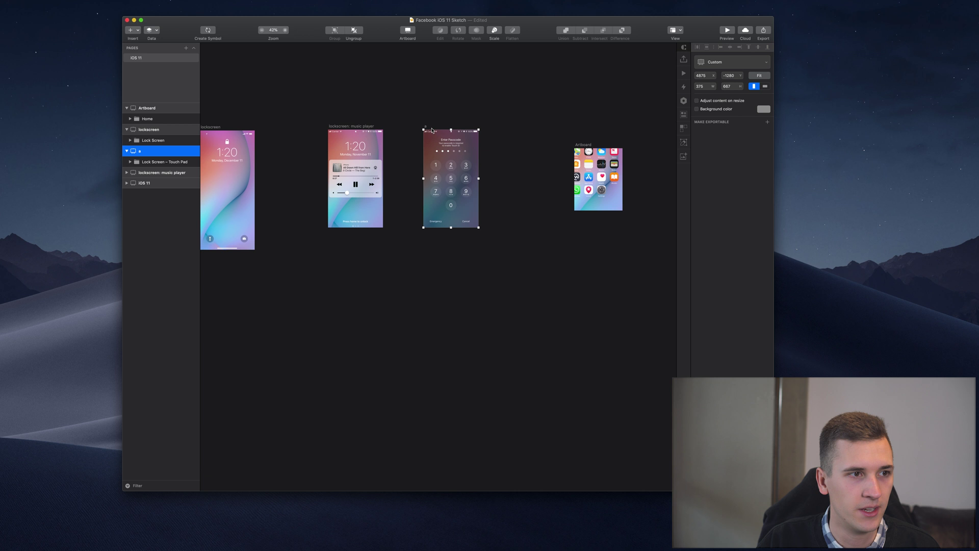
key(super+r)
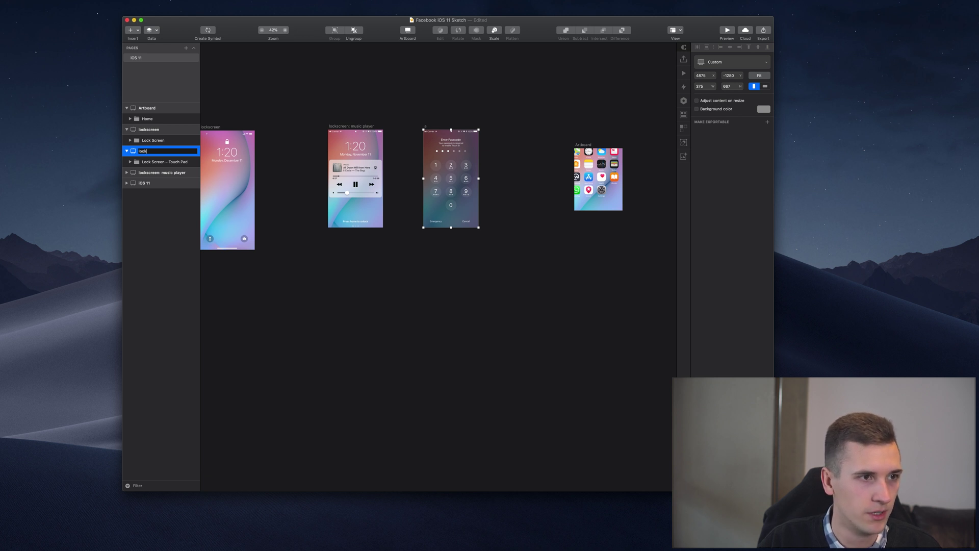
text(lockscreen: passc)
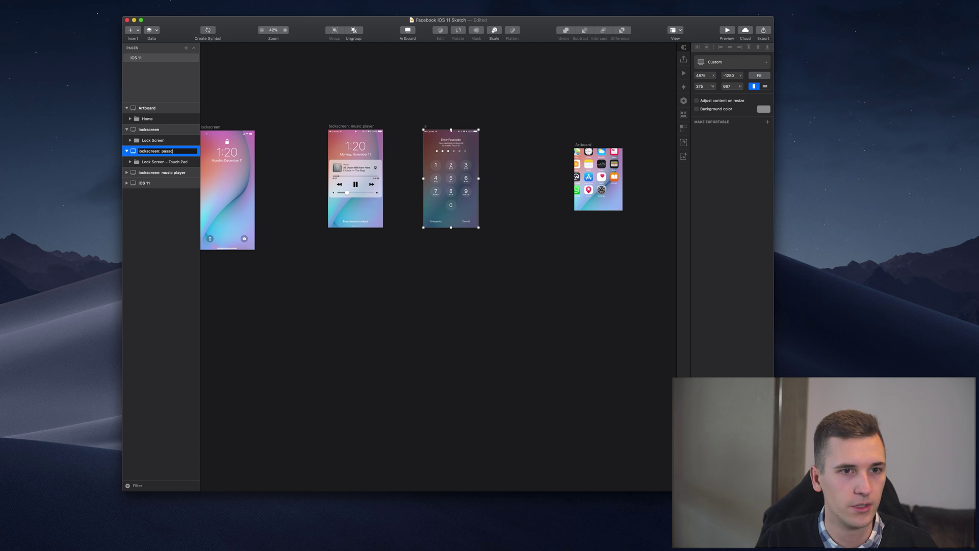
text(ode)
key(Return)
Step: Fit the home-screen artboard to its 375×667 content and rename it 'Homescreen'
click(584, 145)
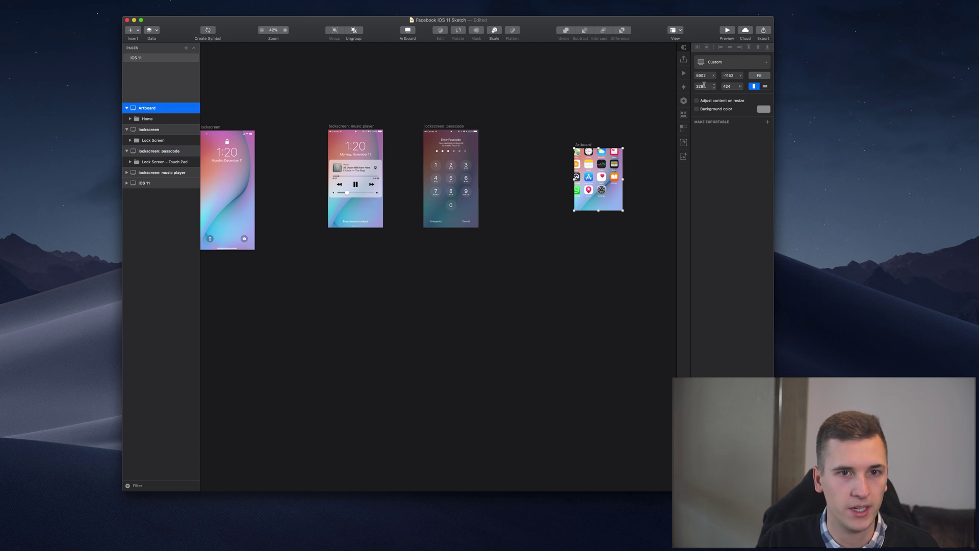
click(759, 78)
key(super+r)
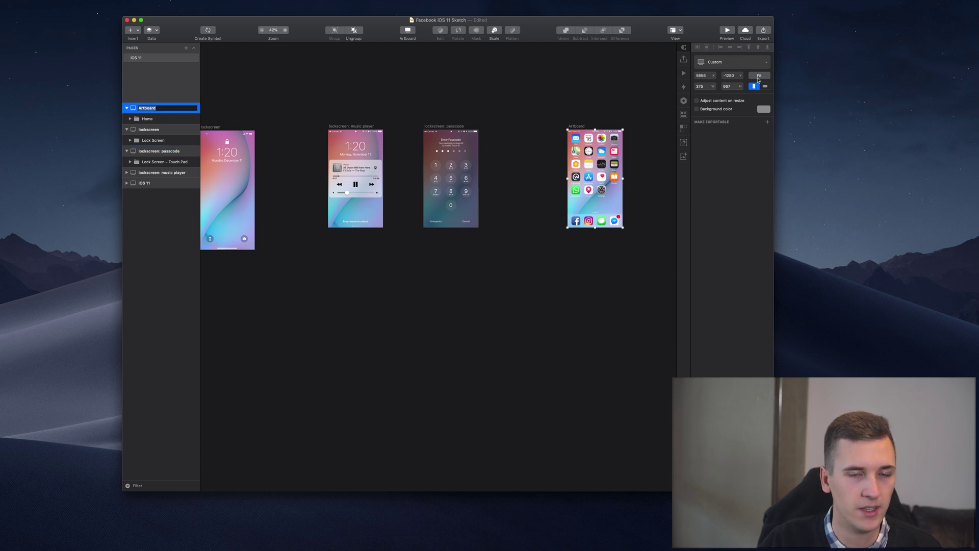
text(Homescreen)
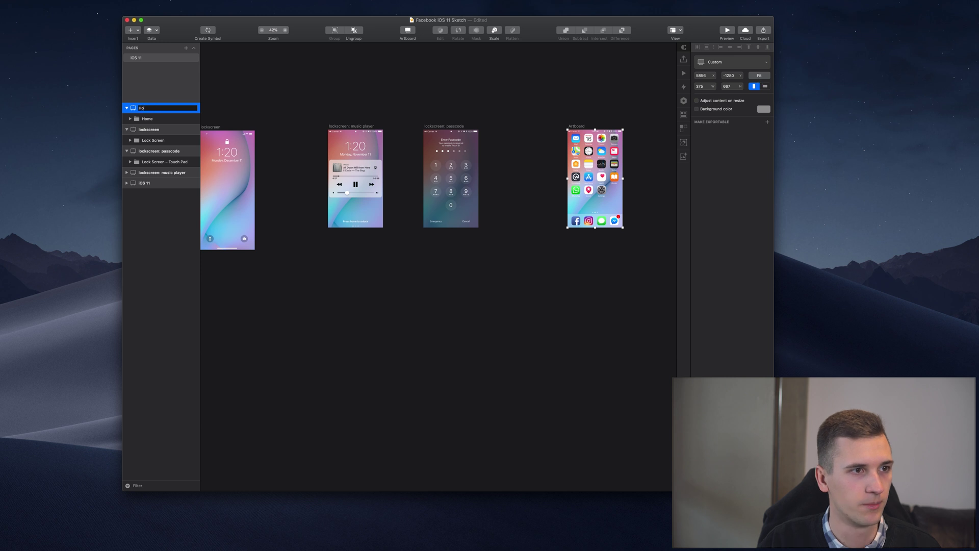
key(Return)
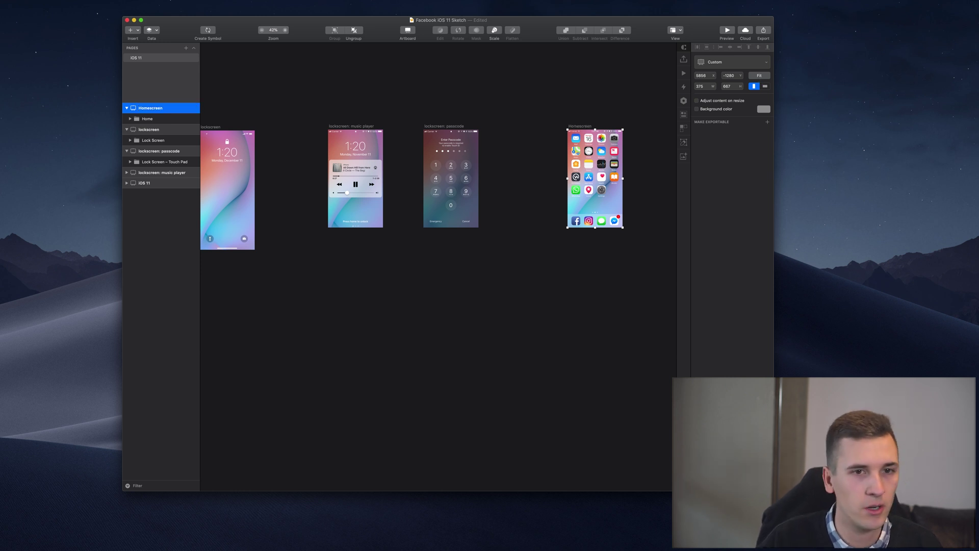
Step: Drag the music player, passcode and Homescreen artboards left to close the gaps
scroll(404, 179, left, 2)
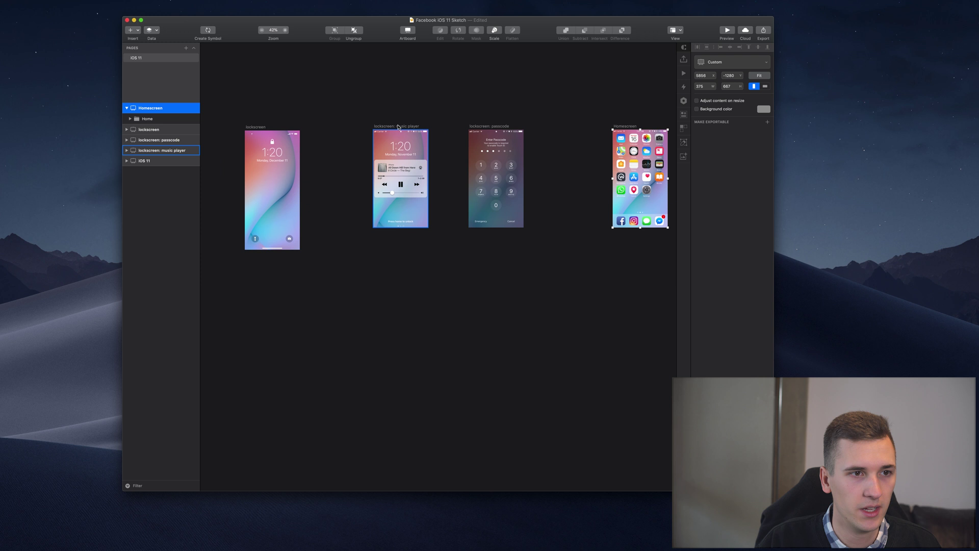
drag(405, 179, 355, 179)
drag(475, 129, 404, 127)
drag(623, 129, 477, 130)
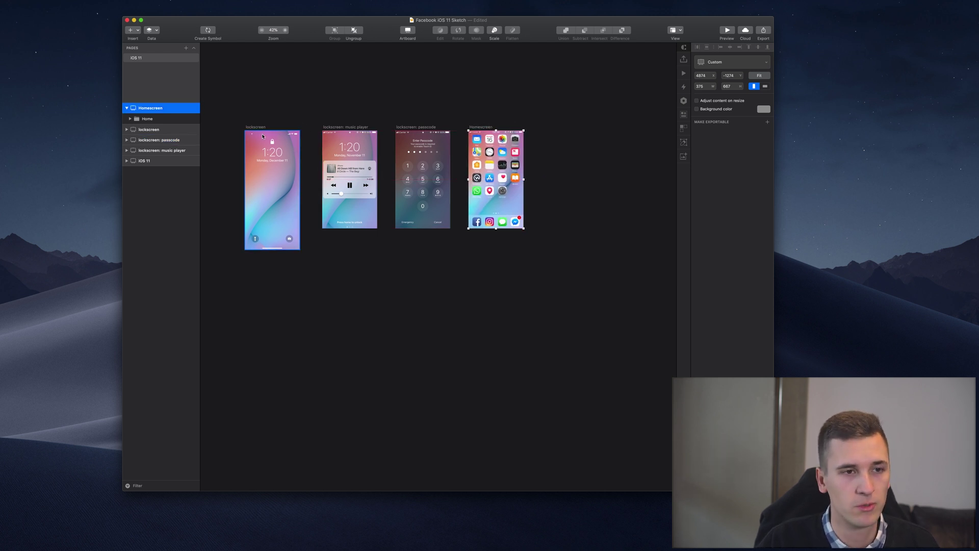
Step: Zoom in on the lockscreen artboard and select its padlock icon
scroll(263, 133, up, 5)
scroll(264, 133, left, 3)
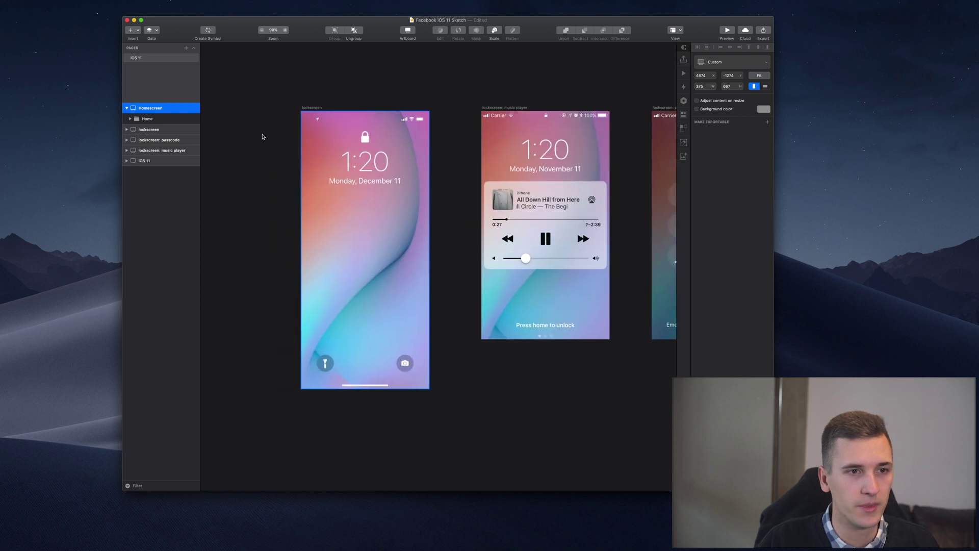
click(372, 140)
click(372, 140)
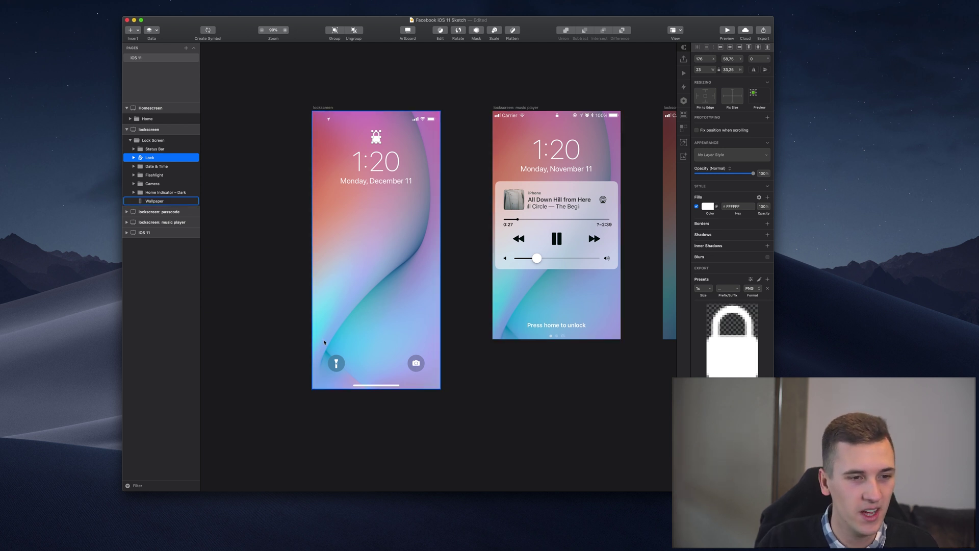
Step: Make the lockscreen's flashlight and camera icons exportable as 1x PNG
scroll(334, 362, up, 5)
double_click(339, 364)
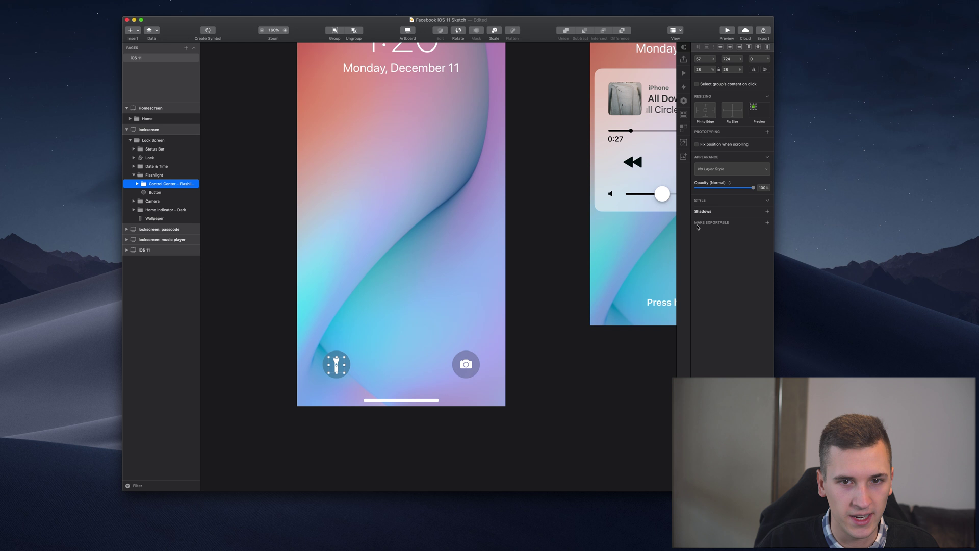
click(714, 223)
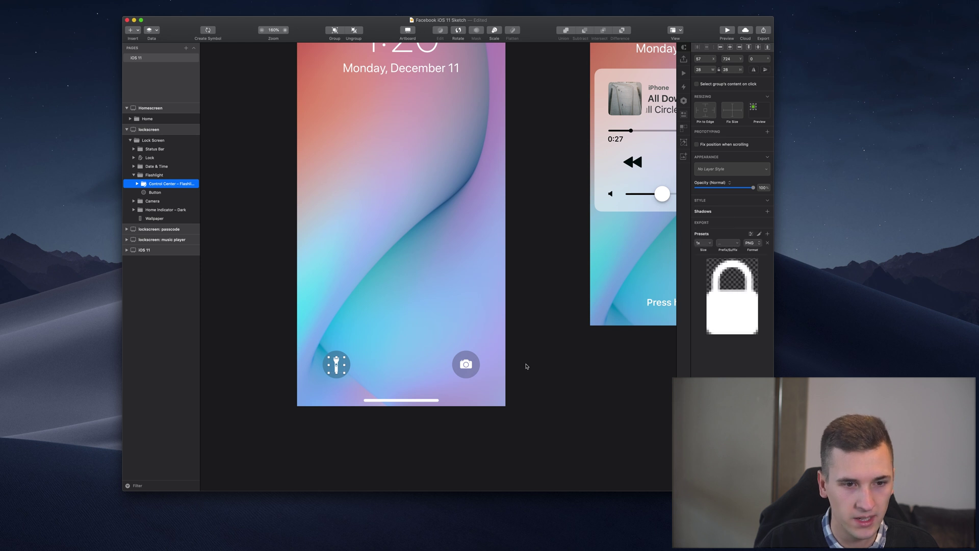
scroll(477, 353, up, 5)
double_click(442, 394)
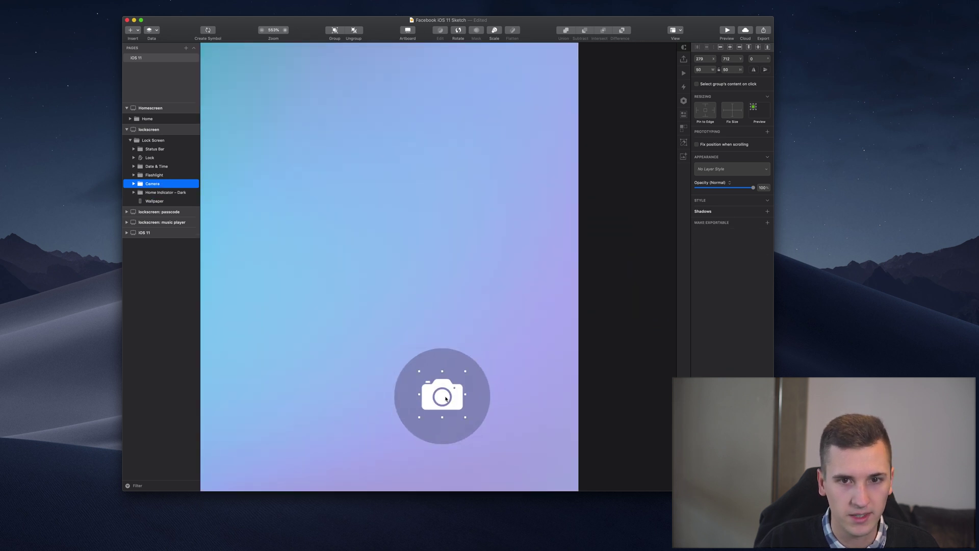
click(704, 223)
Step: Make the music player's pause icon exportable, then clear the selection
scroll(490, 225, down, 6)
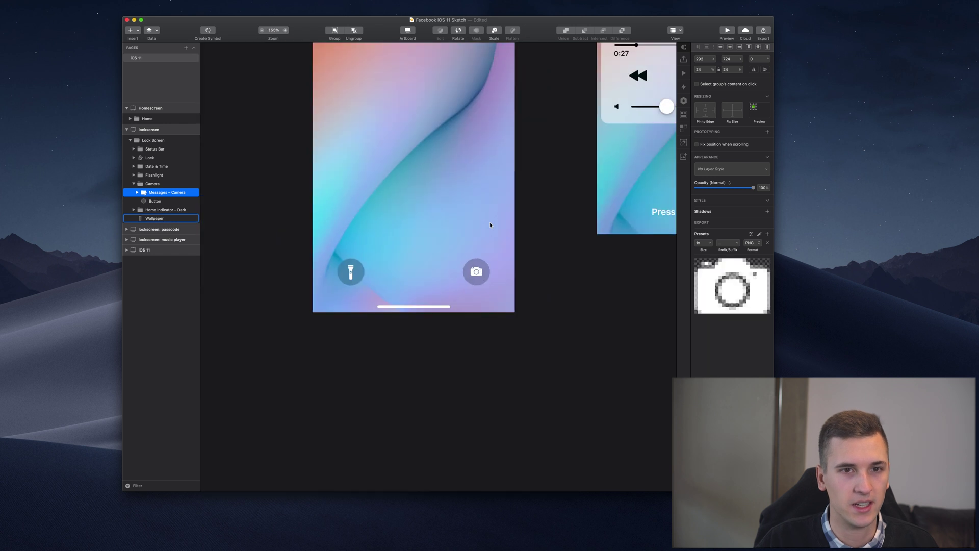
scroll(490, 225, down, 2)
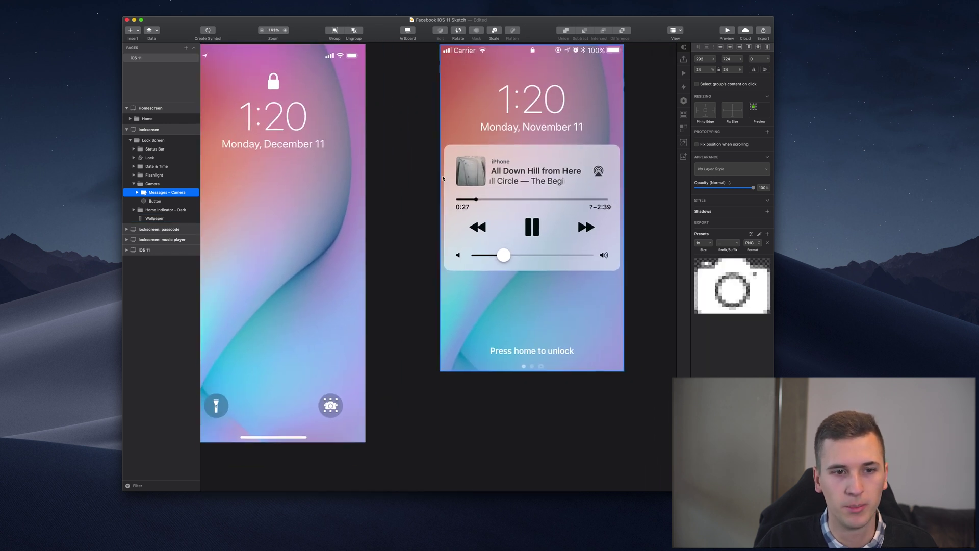
scroll(559, 216, right, 5)
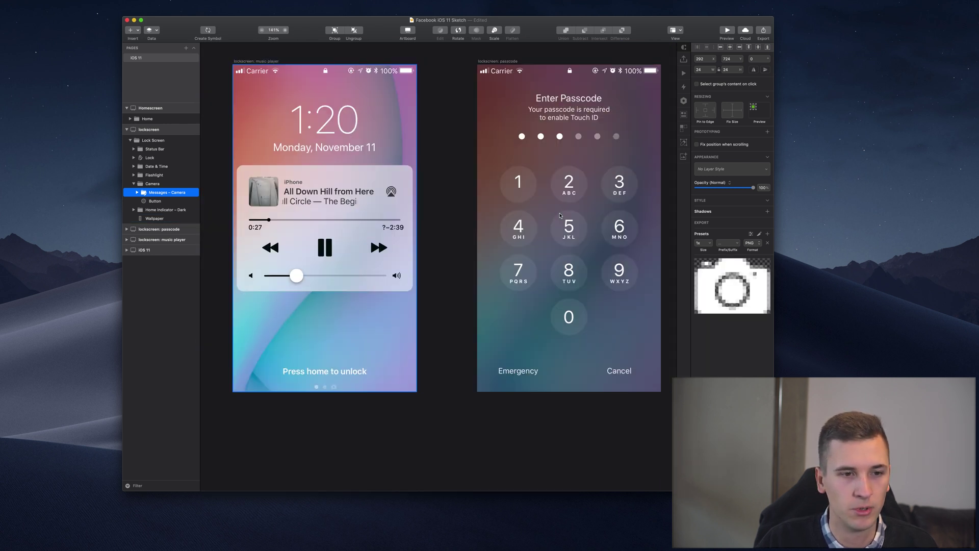
scroll(376, 179, up, 4)
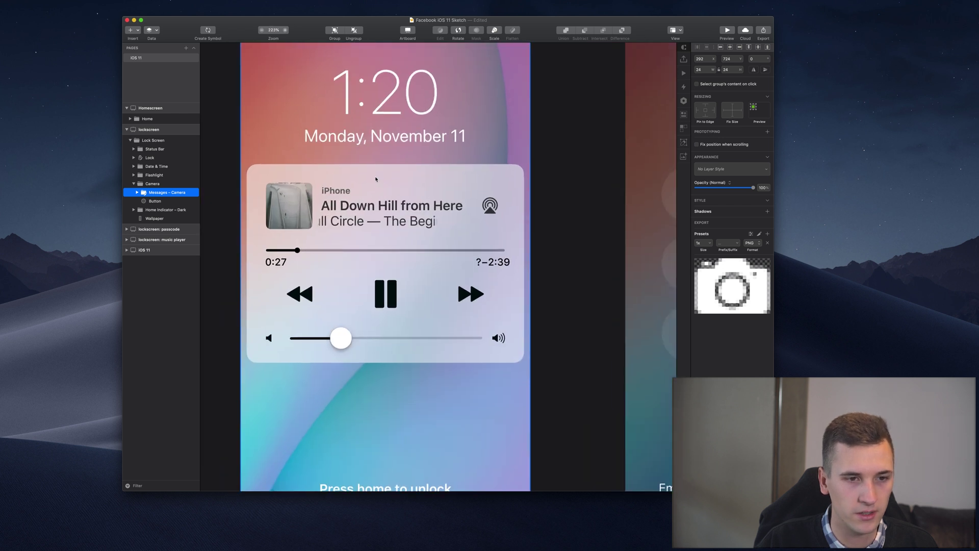
click(433, 294)
double_click(433, 295)
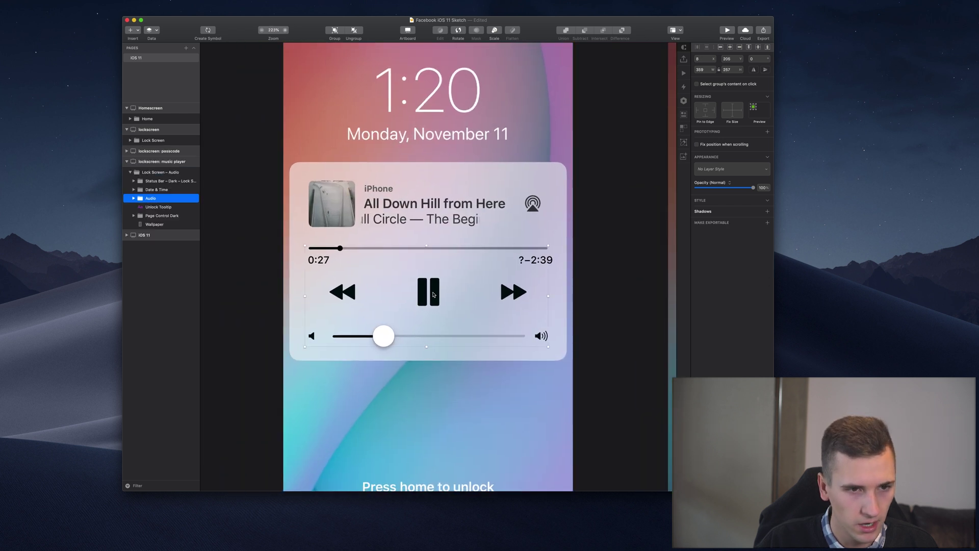
double_click(433, 294)
double_click(433, 294)
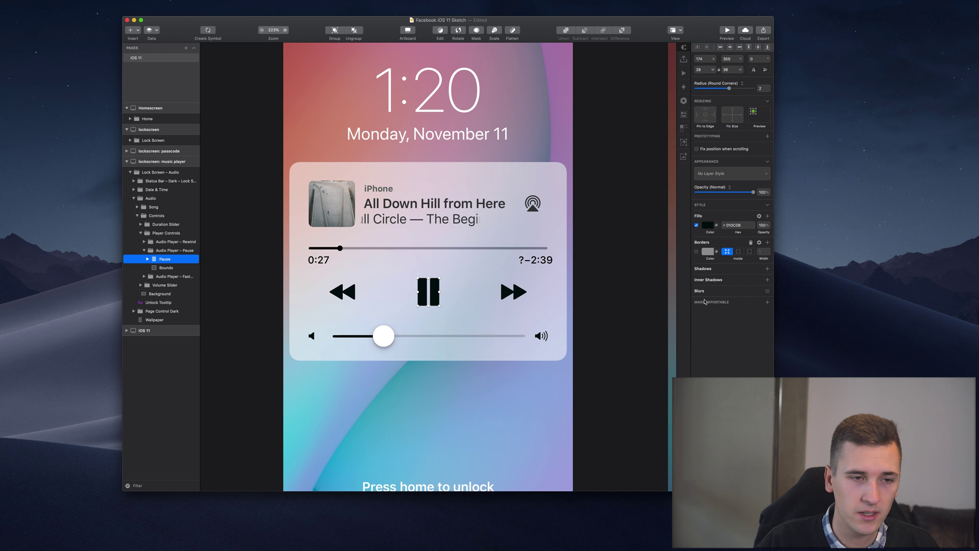
click(710, 302)
scroll(285, 238, down, 5)
scroll(285, 238, down, 5)
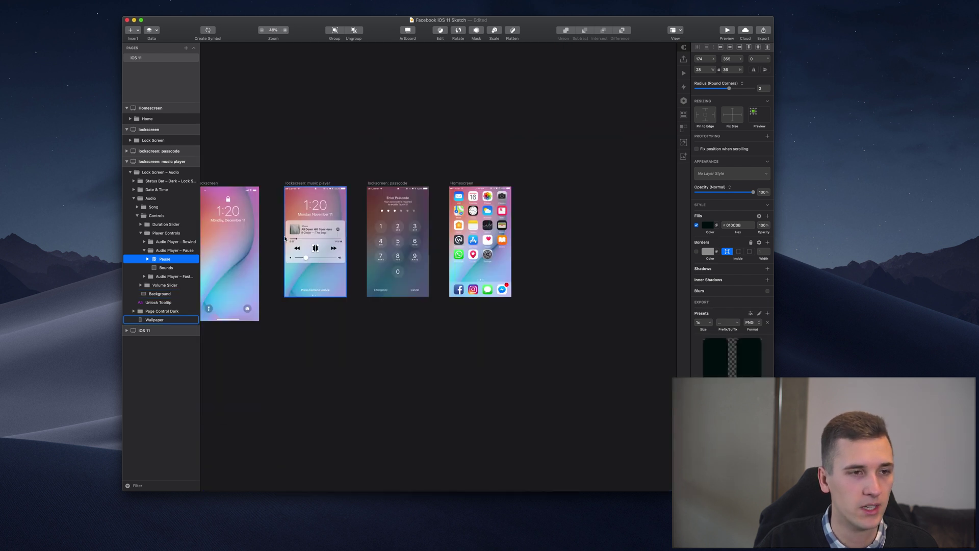
click(296, 134)
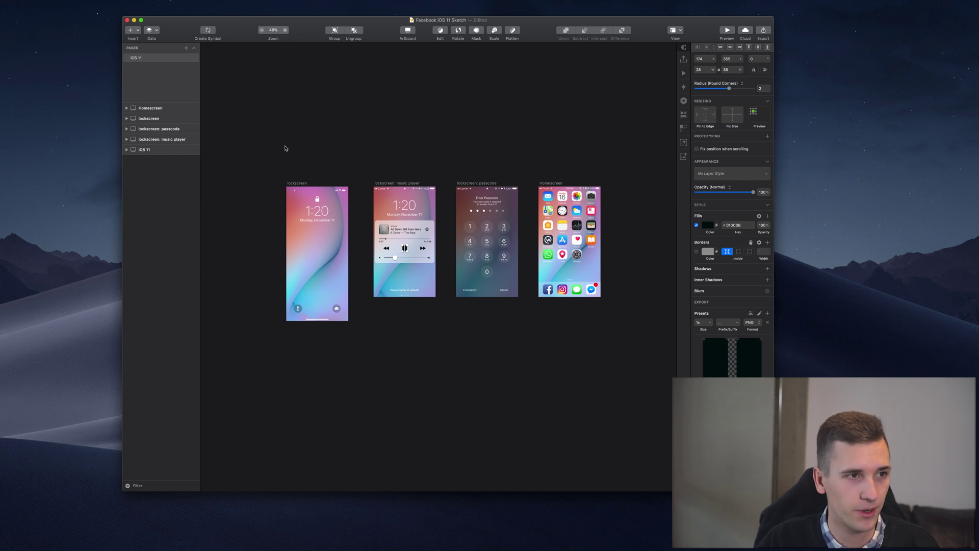
Step: Select all four artboards and send them with Plugins > Zeplin > Export Selected…
click(149, 118)
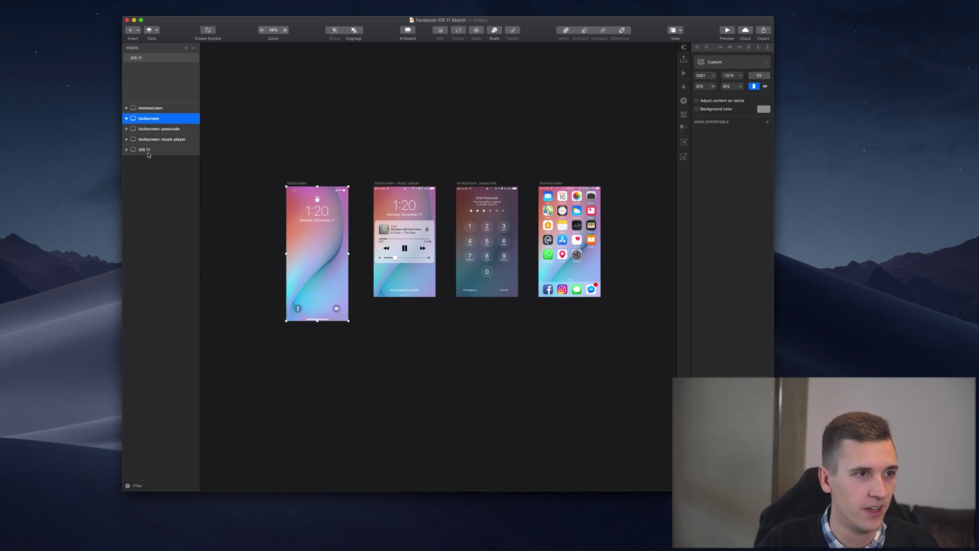
key(super+a)
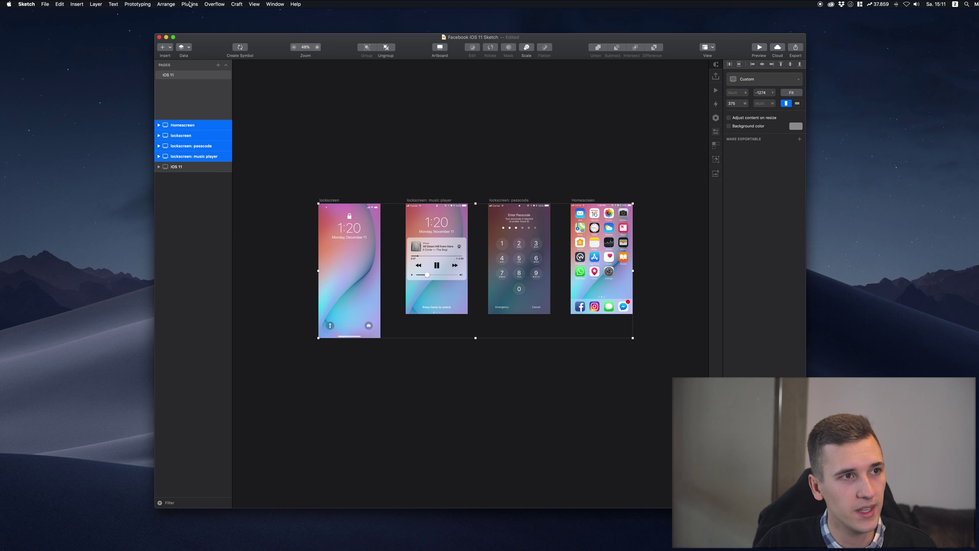
click(190, 5)
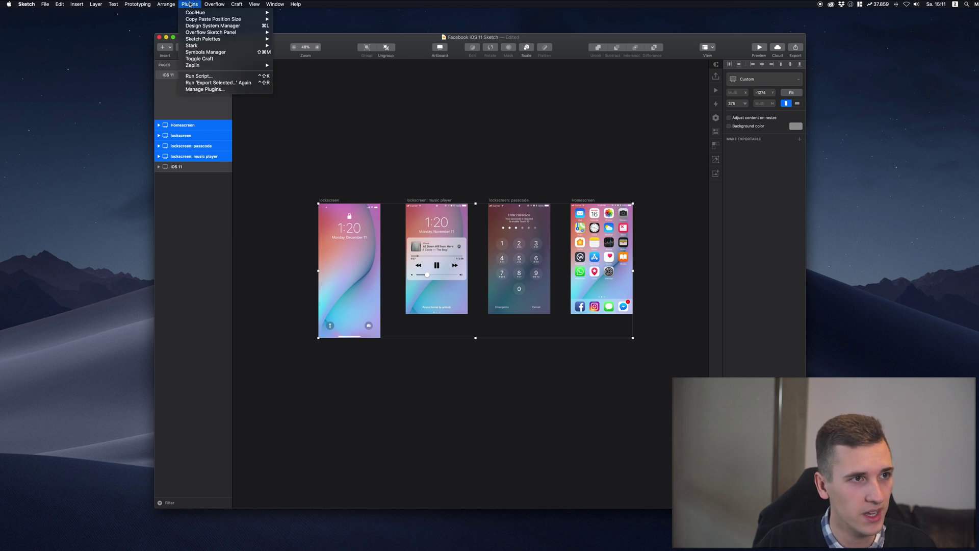
mouse_move(197, 68)
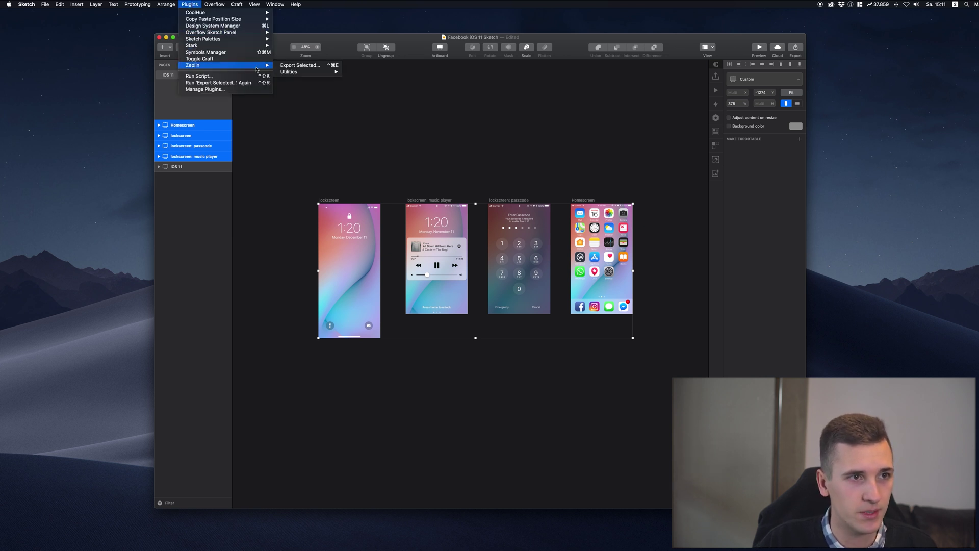
click(300, 65)
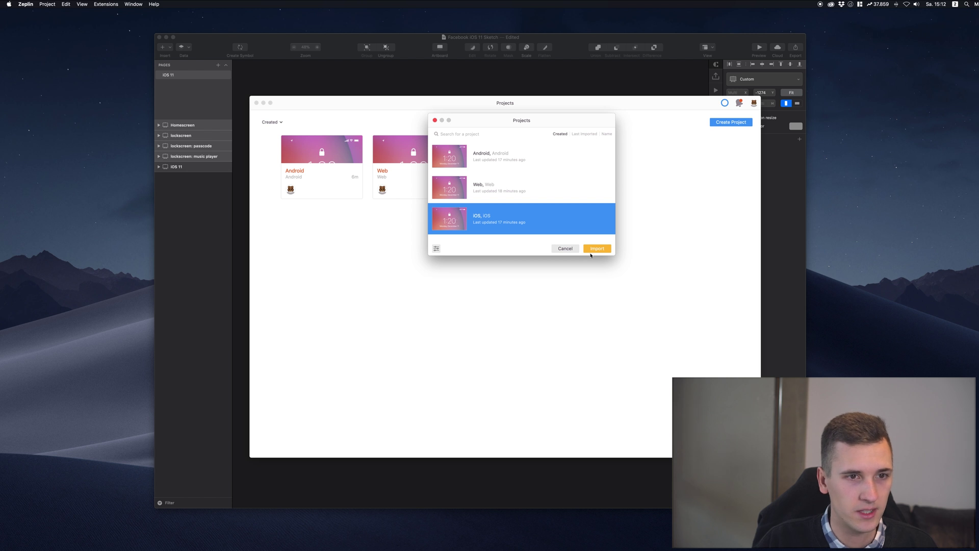
Step: Import the four screens into Zeplin's iOS project, then open that project's dashboard
click(507, 185)
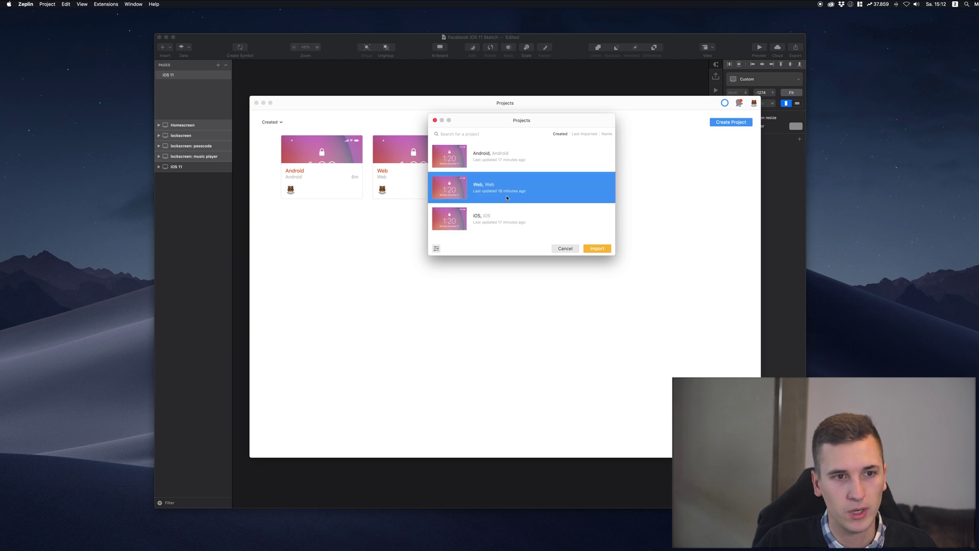
click(483, 220)
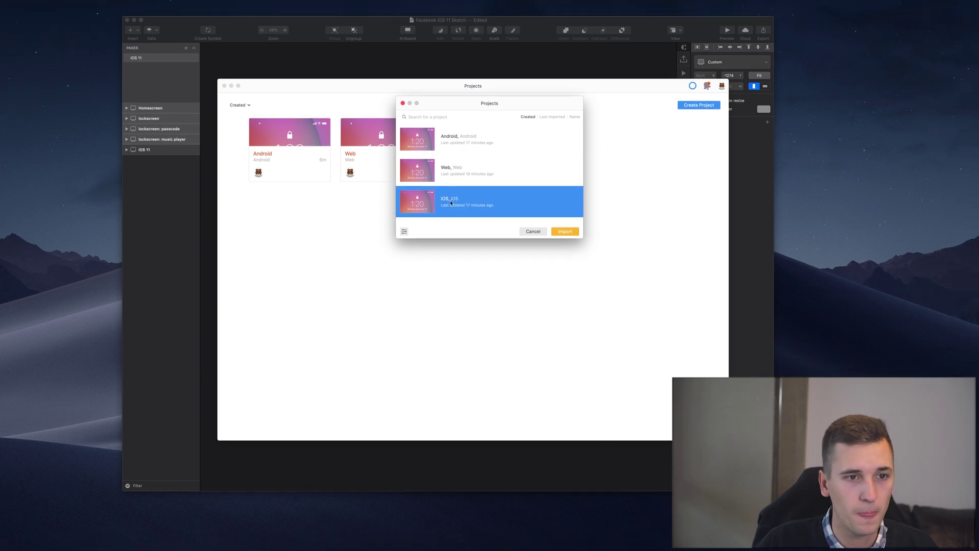
click(564, 232)
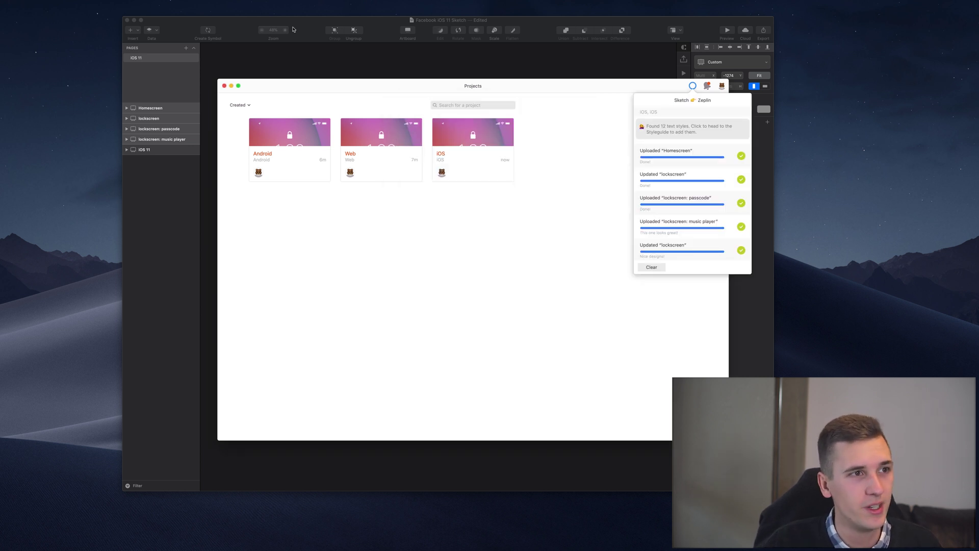
click(134, 20)
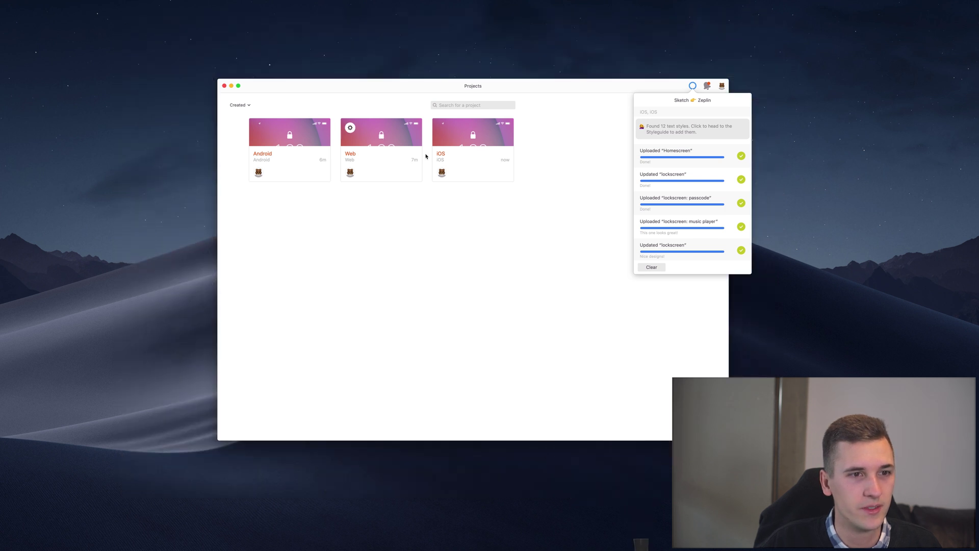
double_click(474, 164)
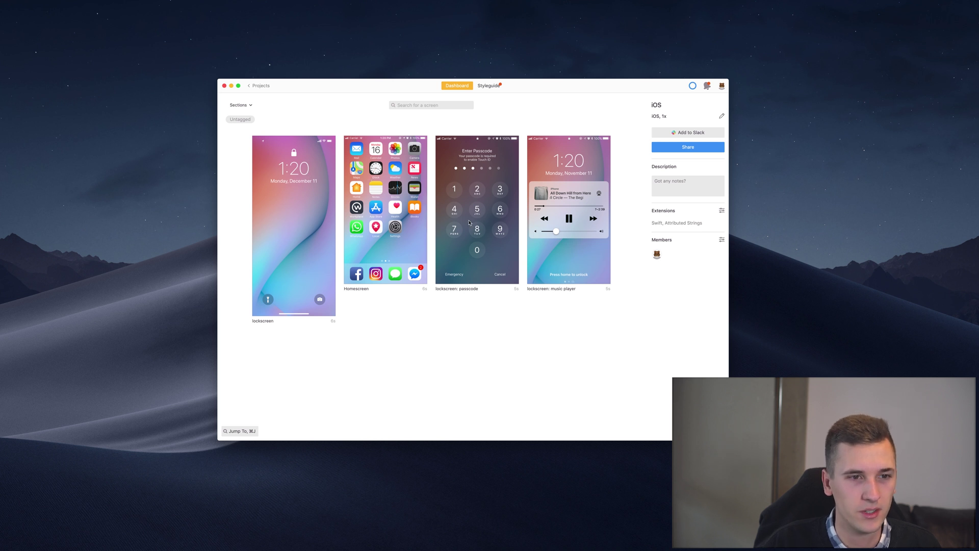
Step: Open the lockscreen: music player screen and inspect the pause button and AirPlay icon specs
click(571, 168)
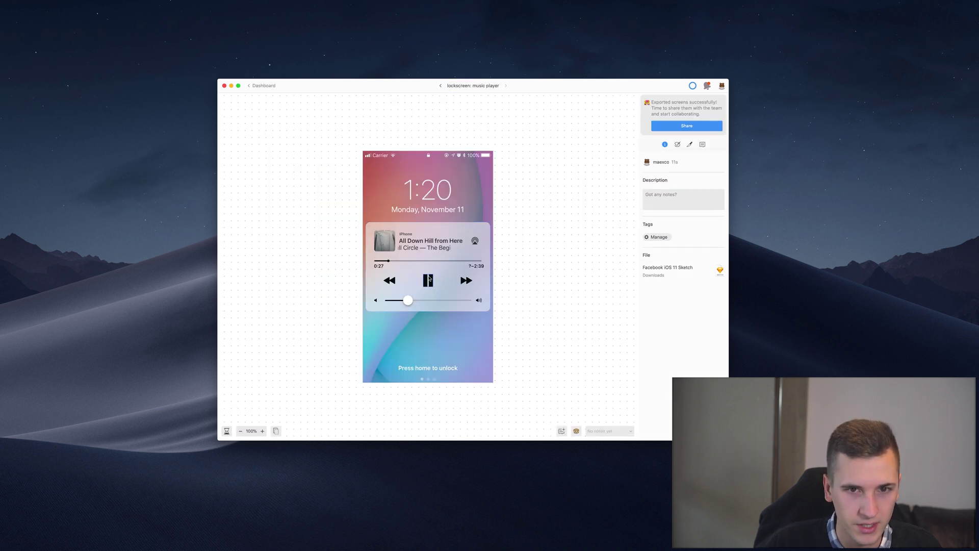
click(428, 280)
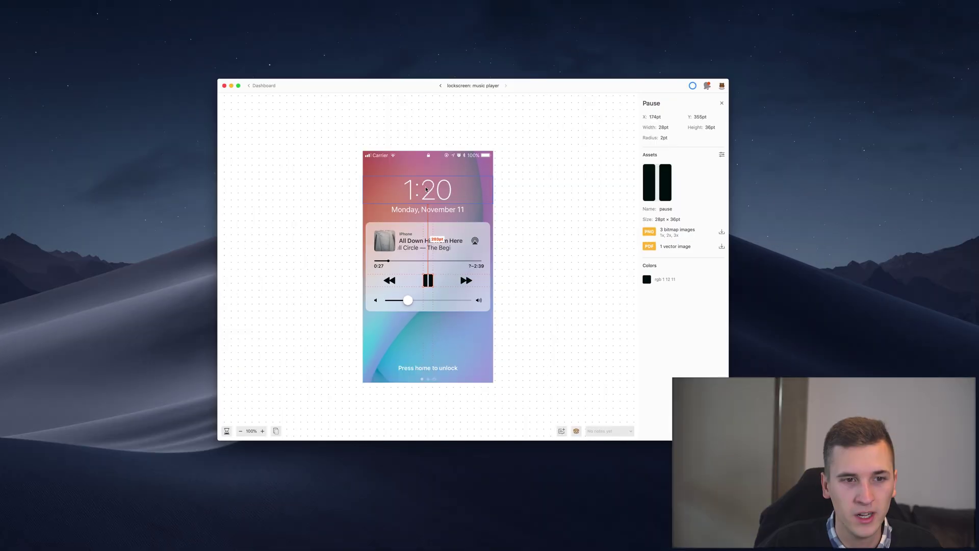
click(475, 242)
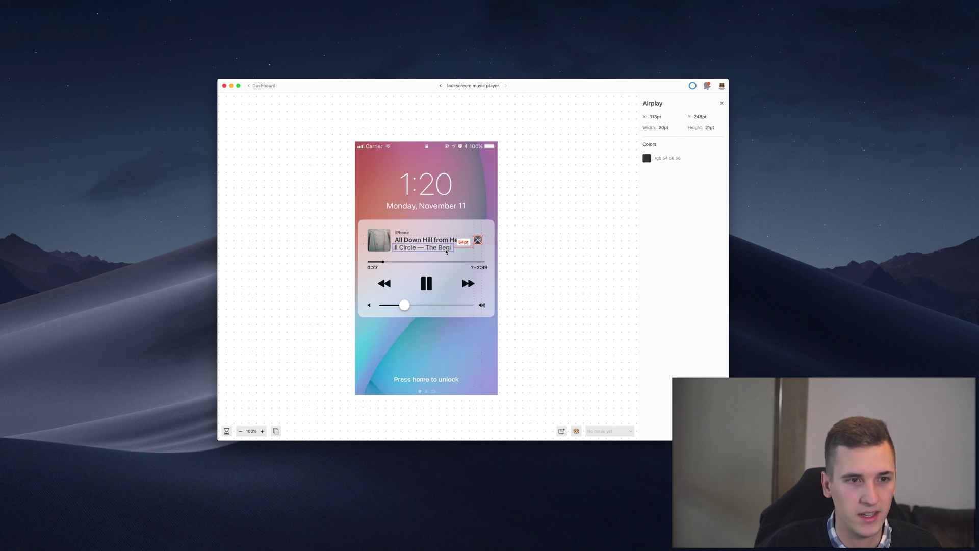
scroll(479, 242, up, 5)
scroll(459, 245, left, 2)
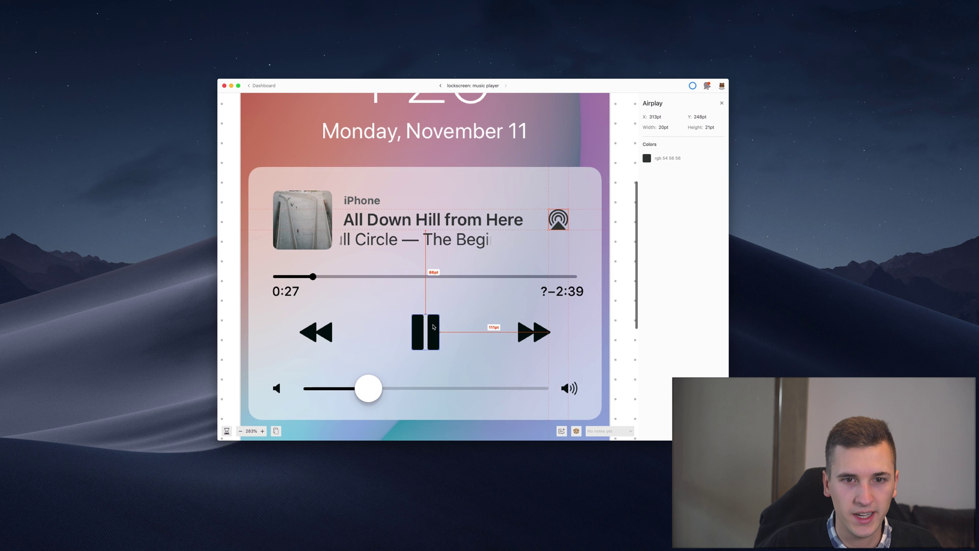
click(433, 332)
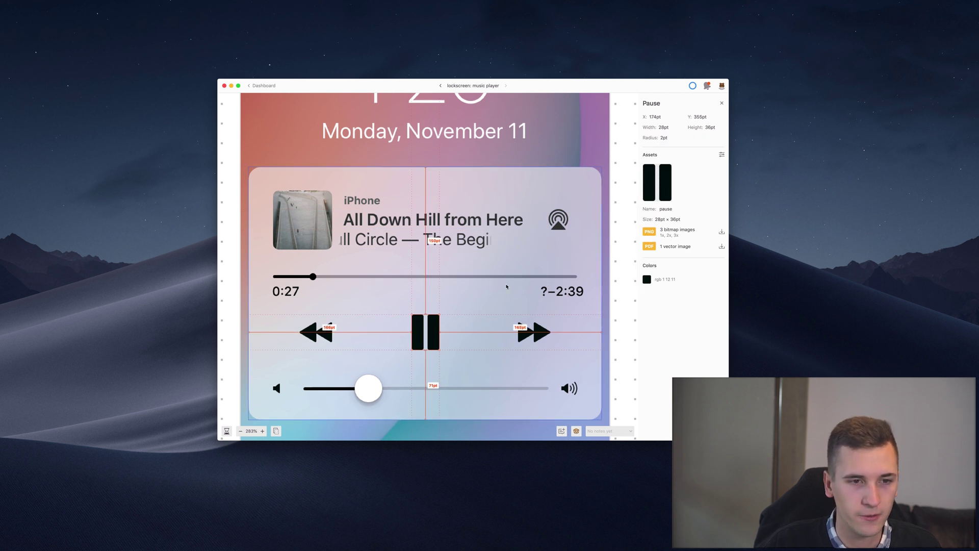
Step: Inspect the fast-forward, rewind and pause button measurements, then return to the dashboard
scroll(491, 286, down, 5)
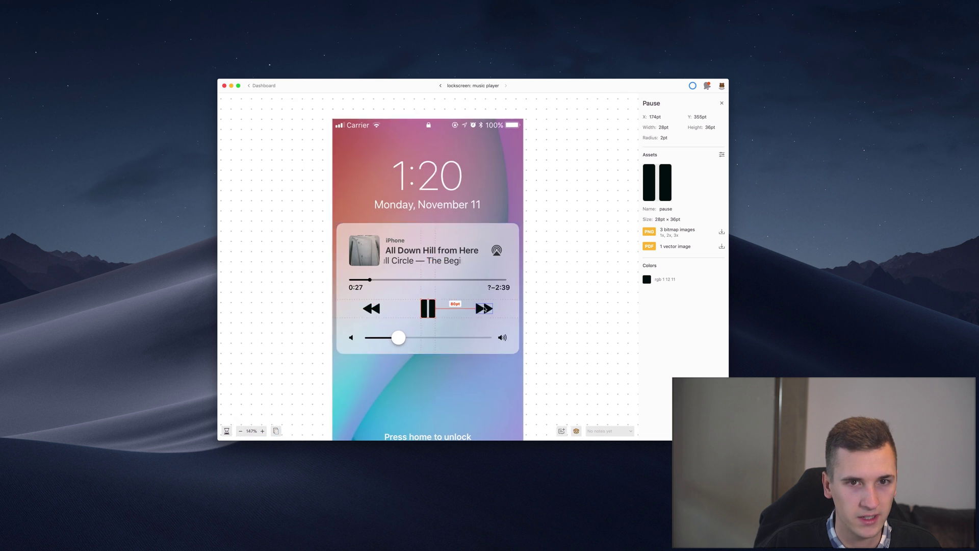
click(484, 309)
click(372, 309)
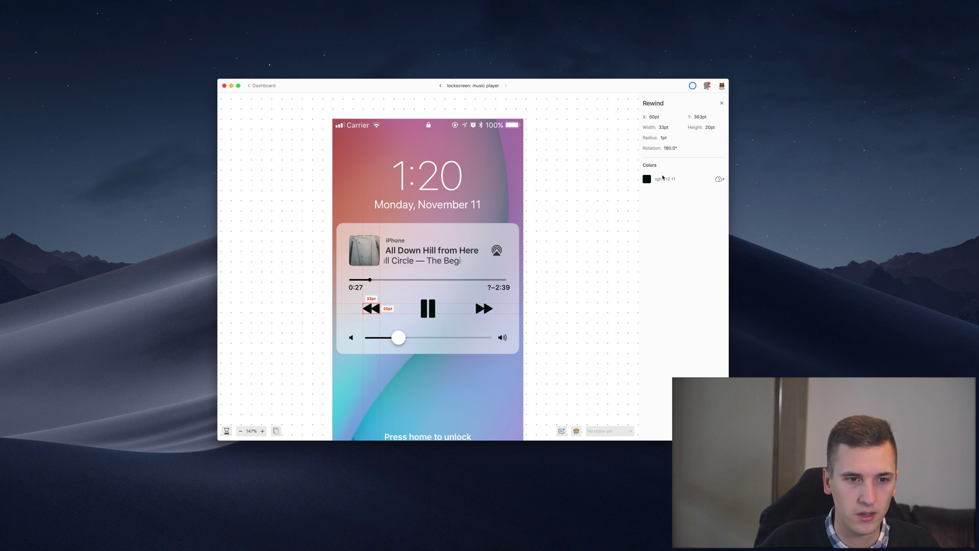
double_click(659, 178)
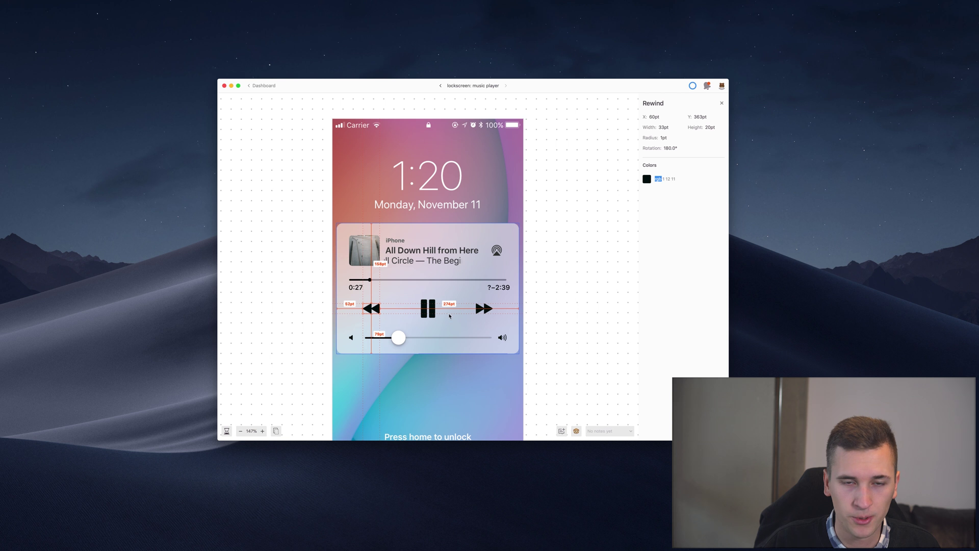
click(430, 309)
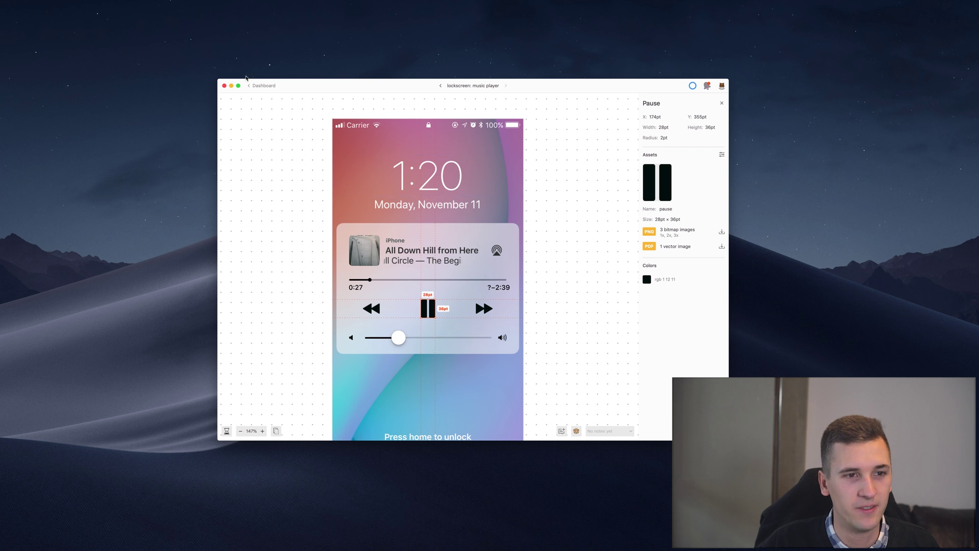
click(260, 88)
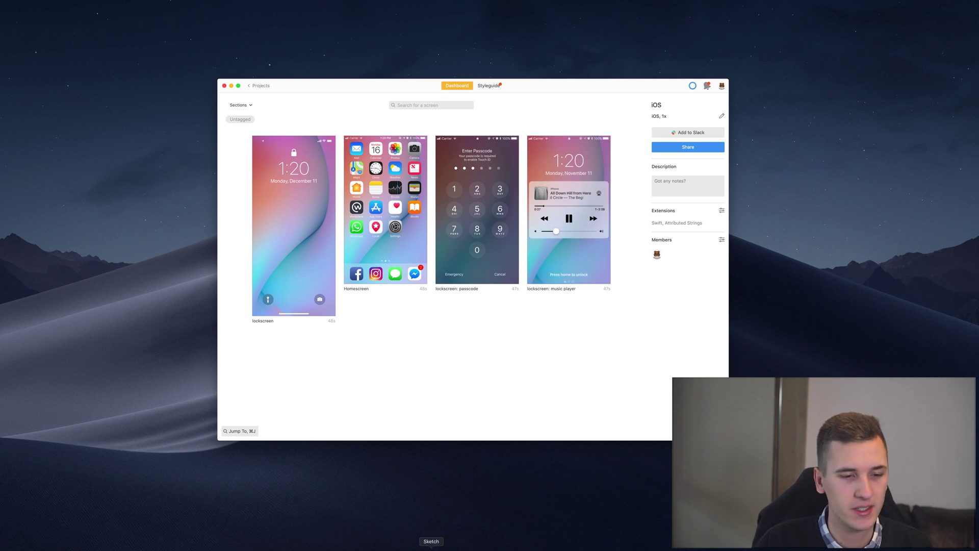
Step: Back in Sketch, select the lockscreen's Date and Time text and nudge them down
click(431, 549)
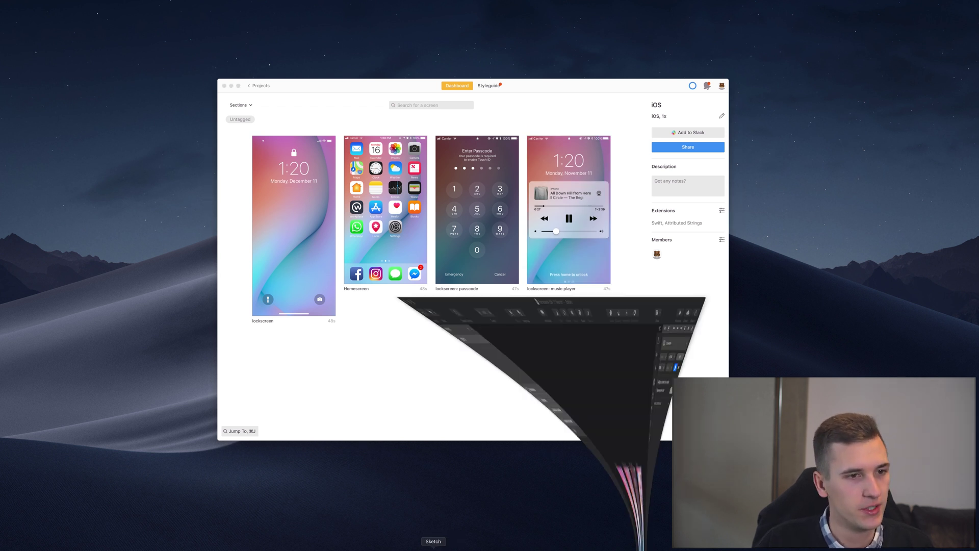
click(337, 352)
scroll(306, 202, up, 4)
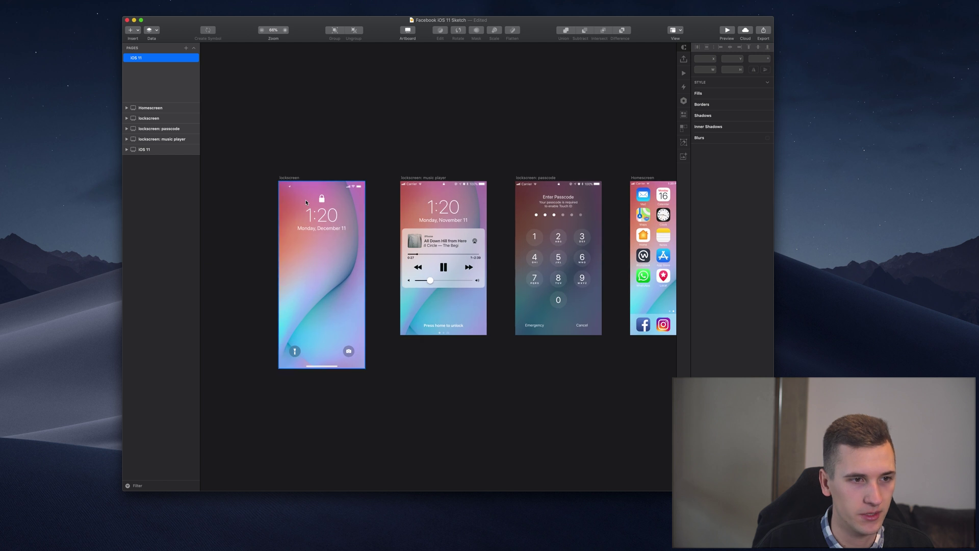
click(292, 228)
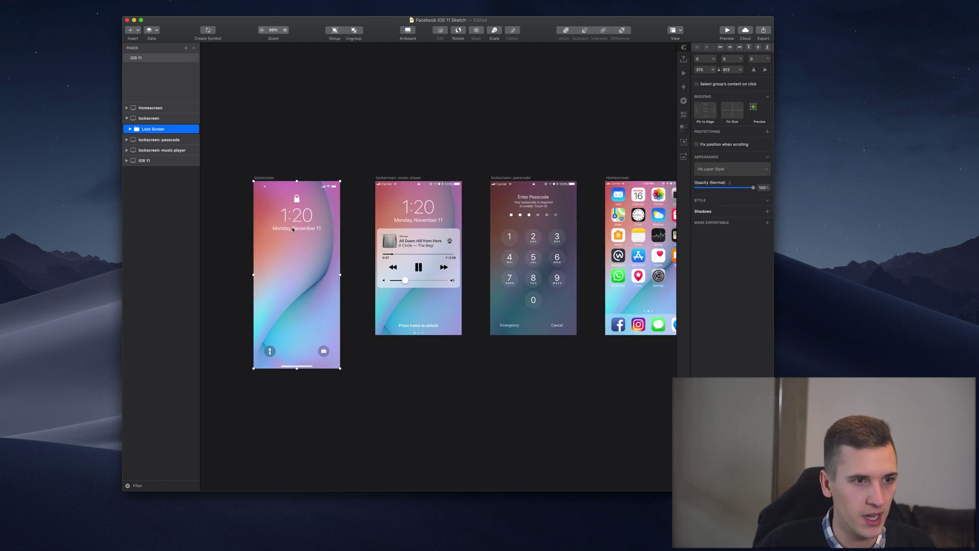
super+click(294, 229)
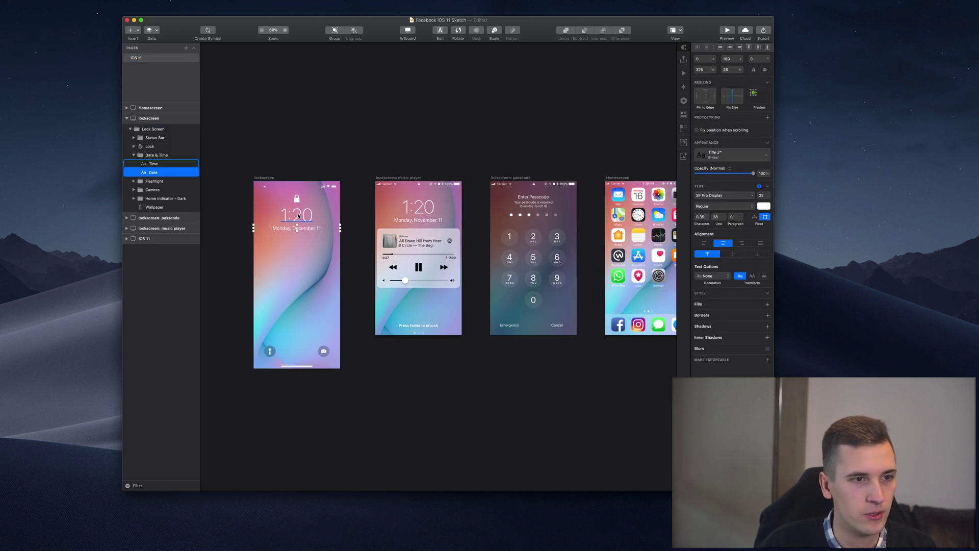
shift+click(298, 215)
key(shift+Down)
key(shift+Down)
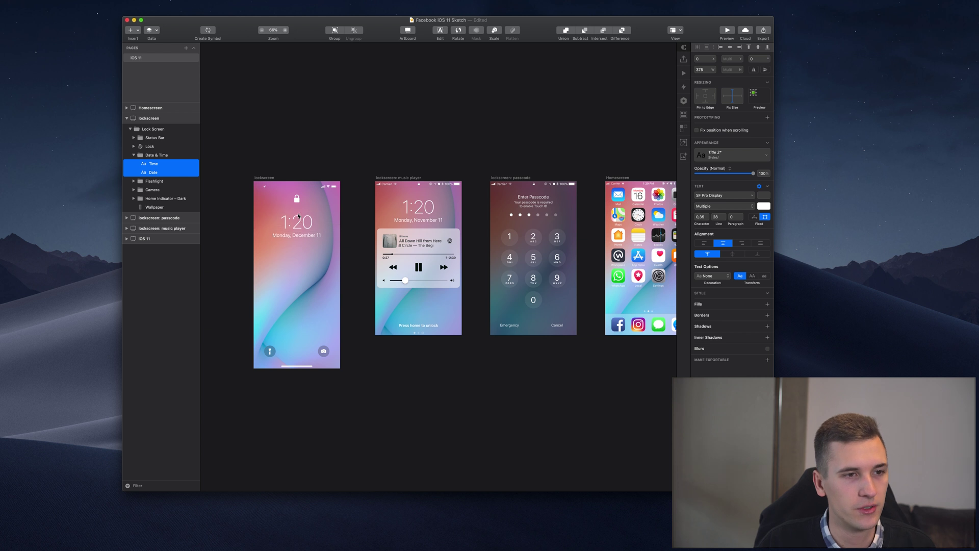
Step: Nudge the 1:20 time text back up slightly and select the lockscreen artboard
click(299, 219)
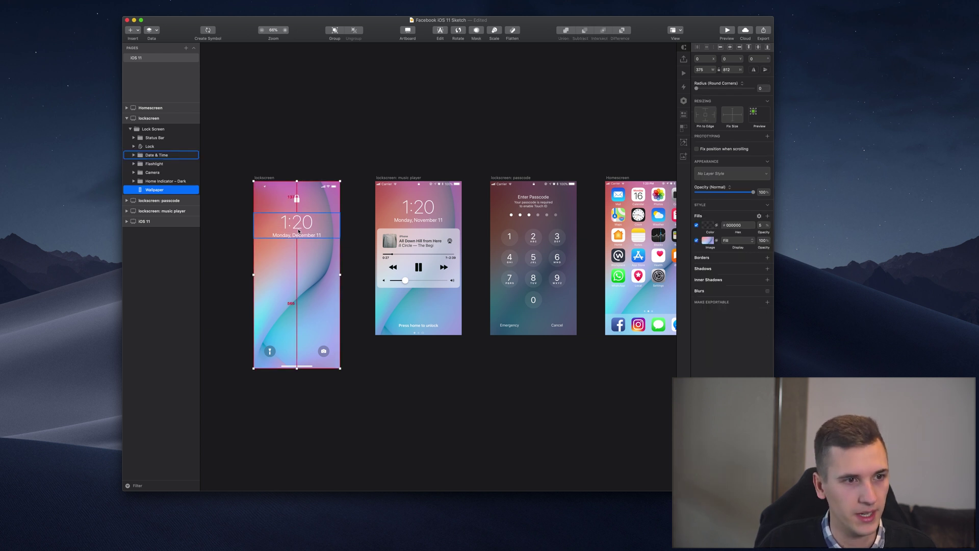
super+click(304, 227)
key(shift+Up)
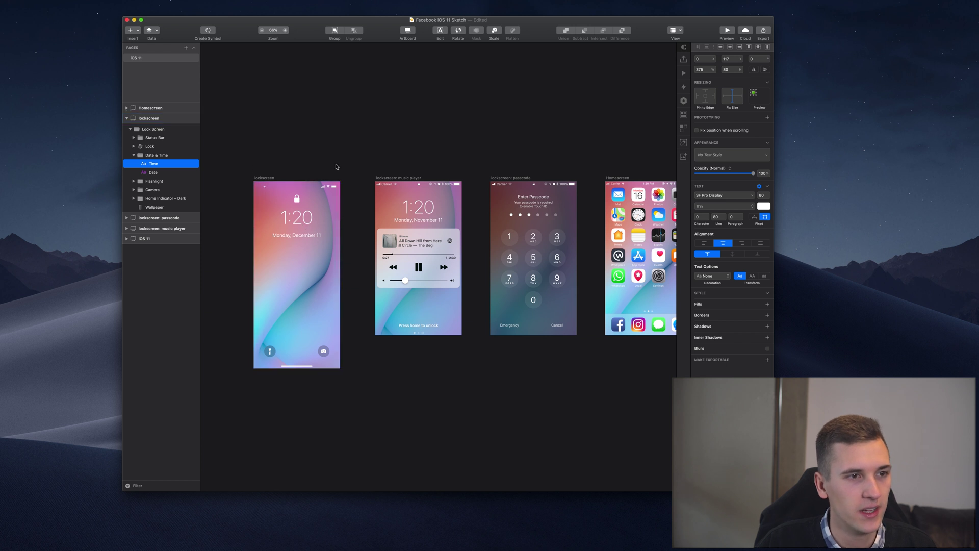
key(Escape)
click(266, 177)
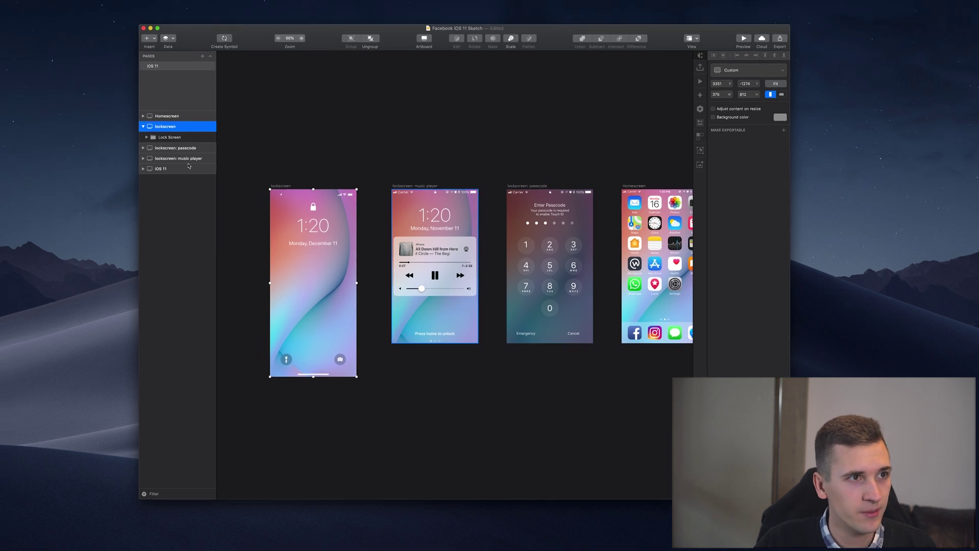
Step: Save the document and export the edited lockscreen artboard into Zeplin's iOS project with the Zeplin plugin
click(190, 3)
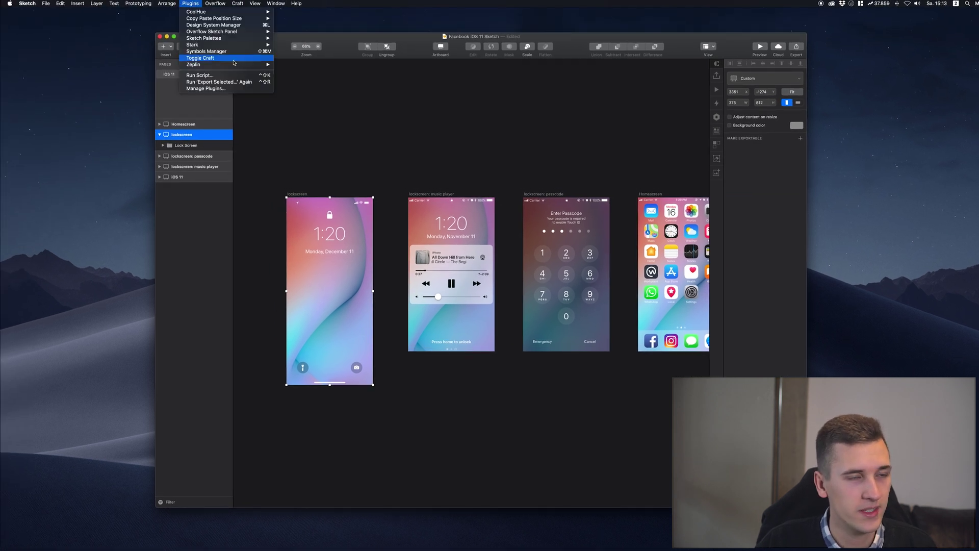
click(281, 65)
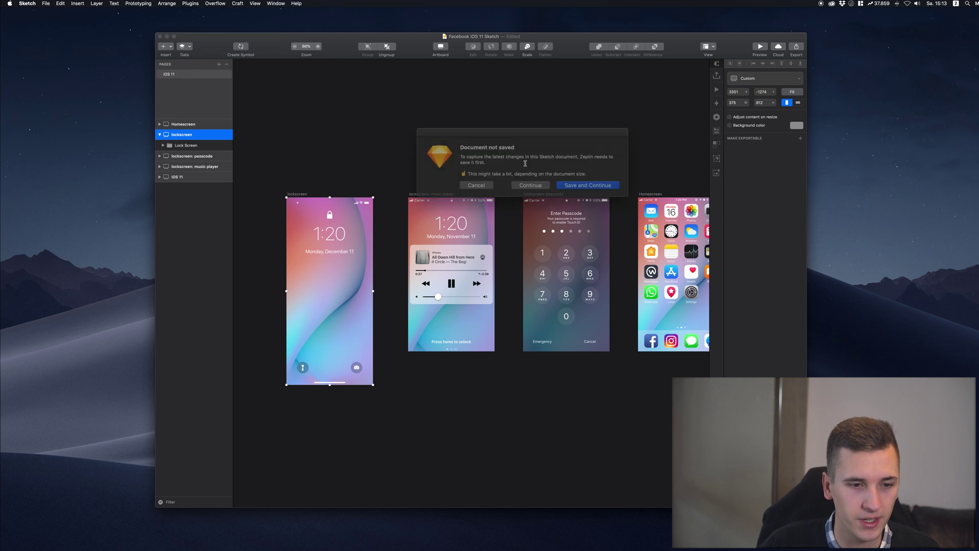
click(576, 183)
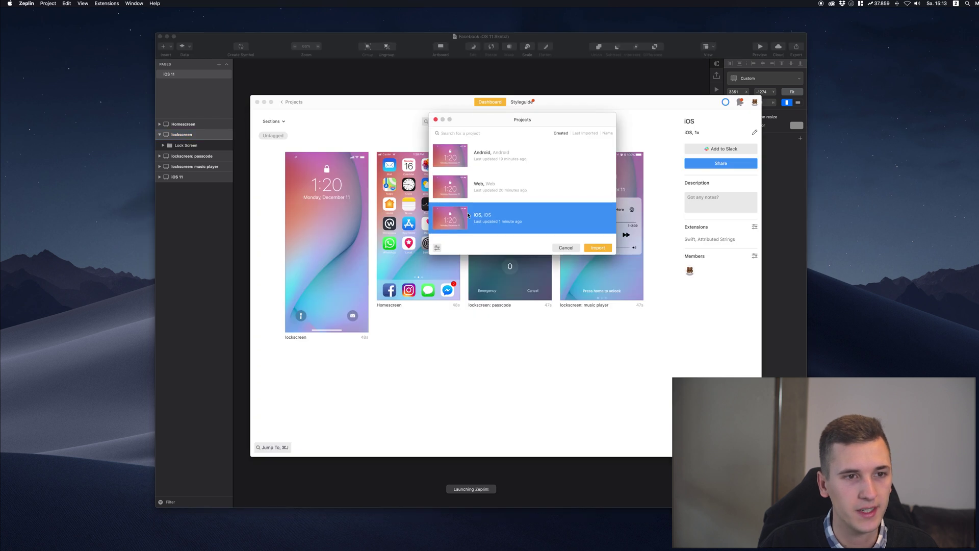
key(Return)
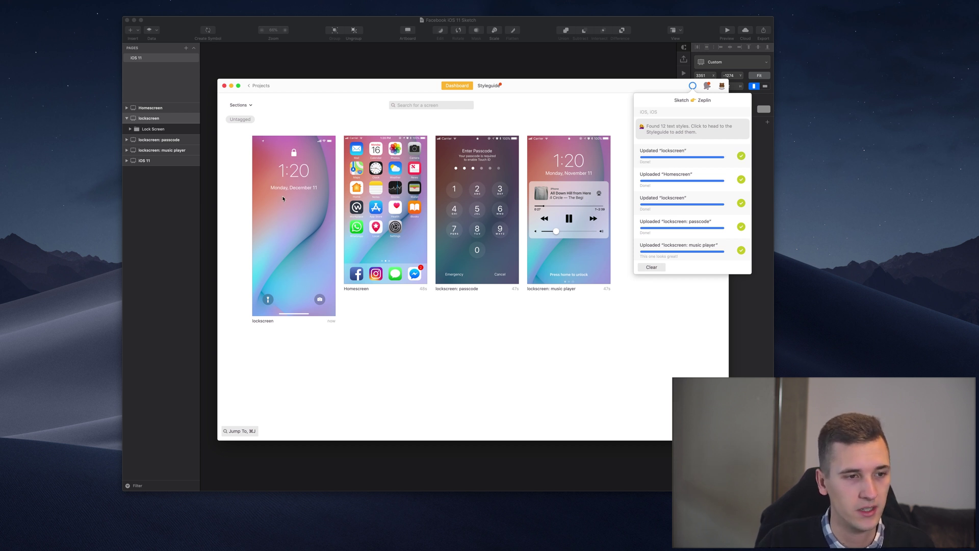
Step: Select the lockscreen artboard, leaving its name unchanged, and re-export it to Zeplin with Cmd+E
click(155, 122)
double_click(153, 118)
click(126, 118)
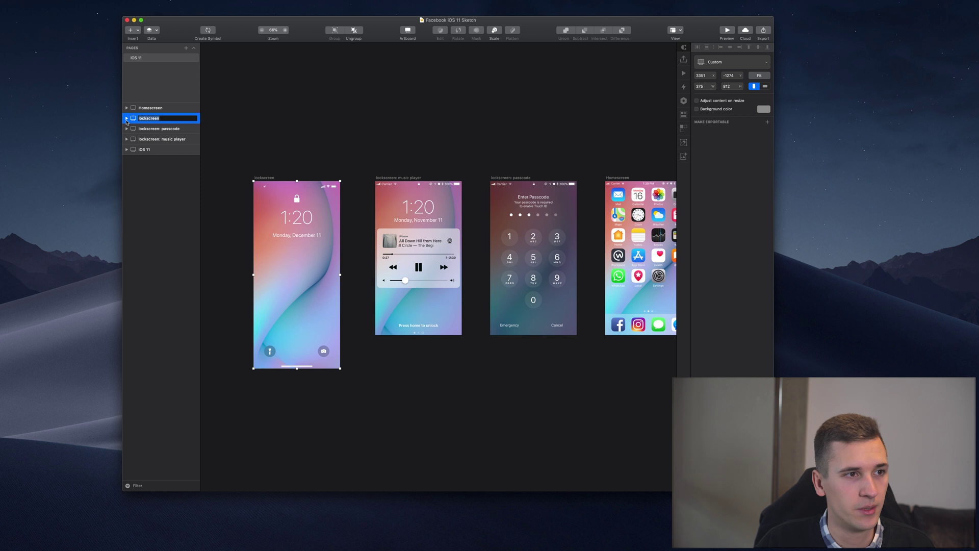
key(Return)
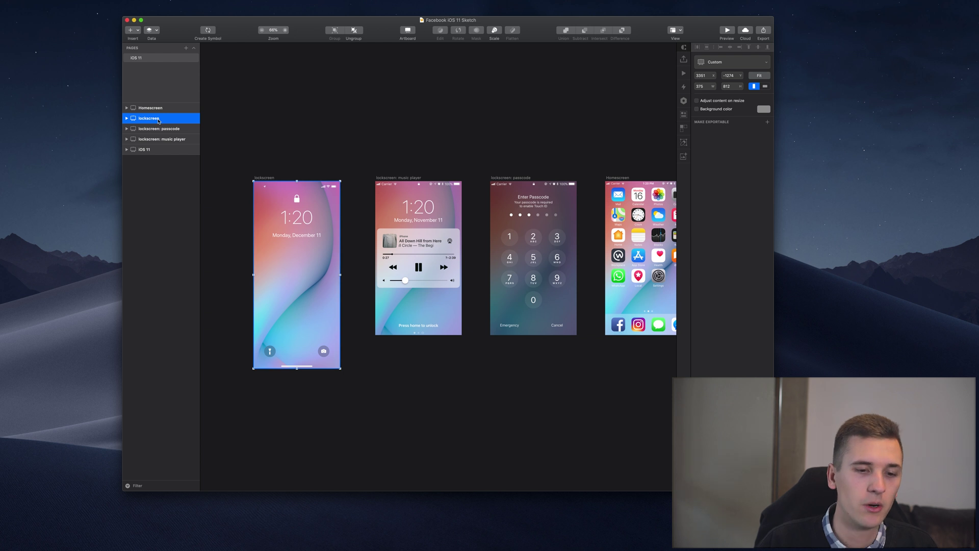
key(super+e)
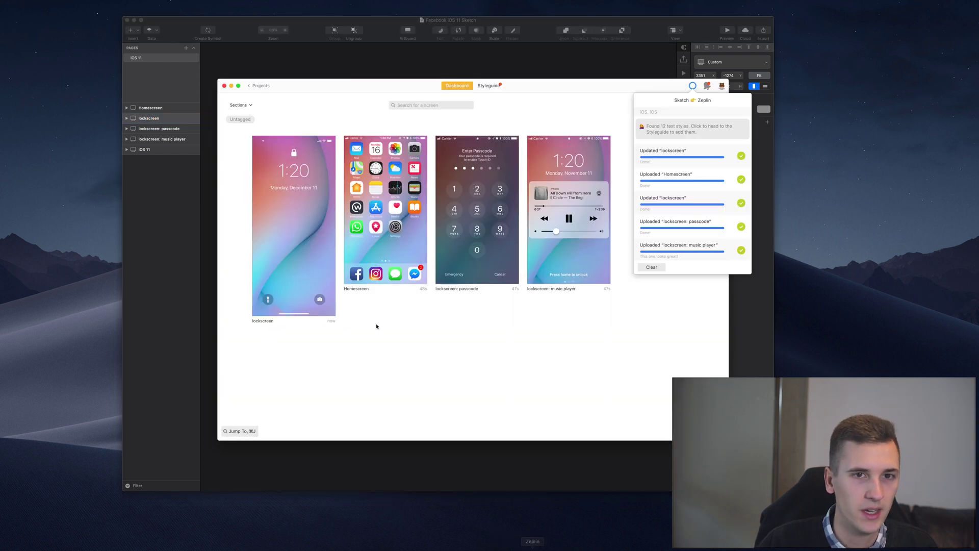
Step: View the updated lockscreen screen in Zeplin, then return to the iOS project dashboard
click(292, 271)
click(308, 254)
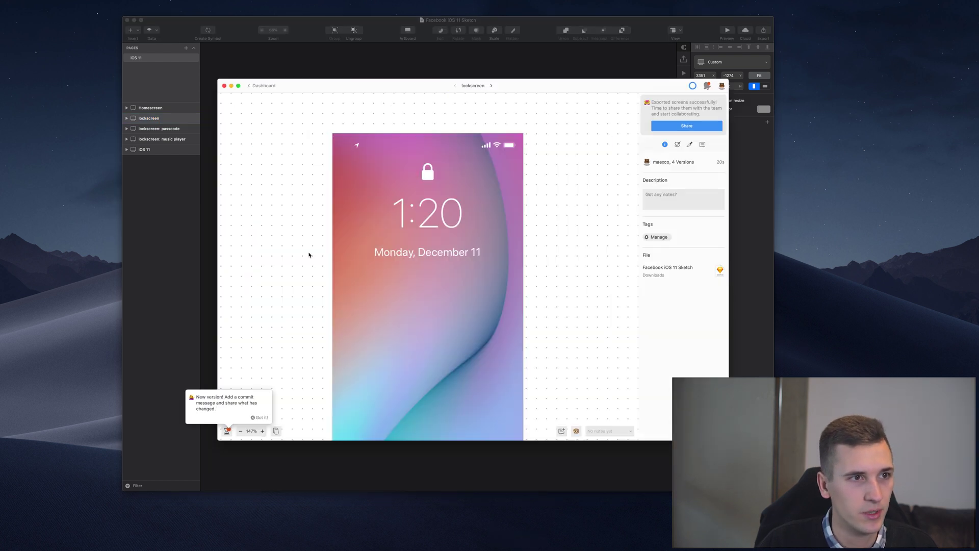
click(259, 85)
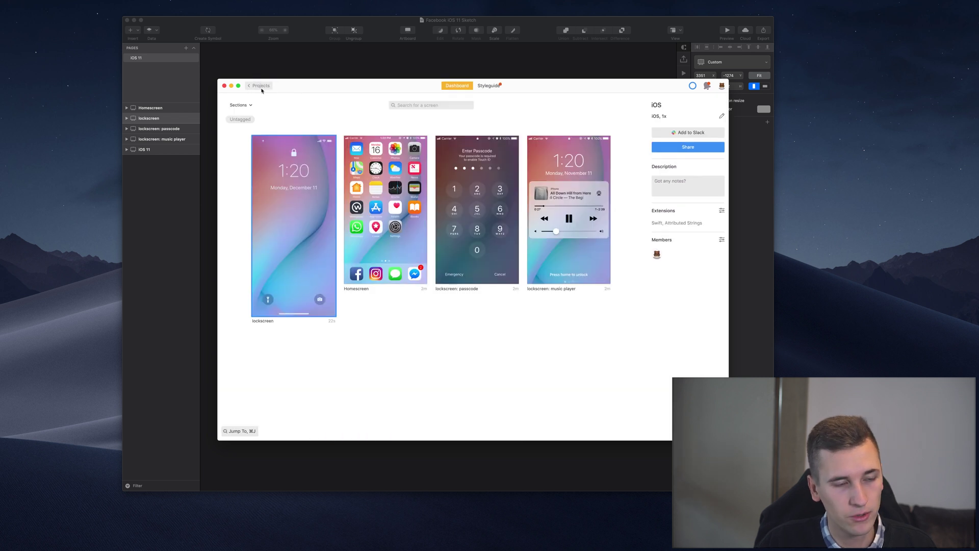
right_click(284, 286)
click(228, 263)
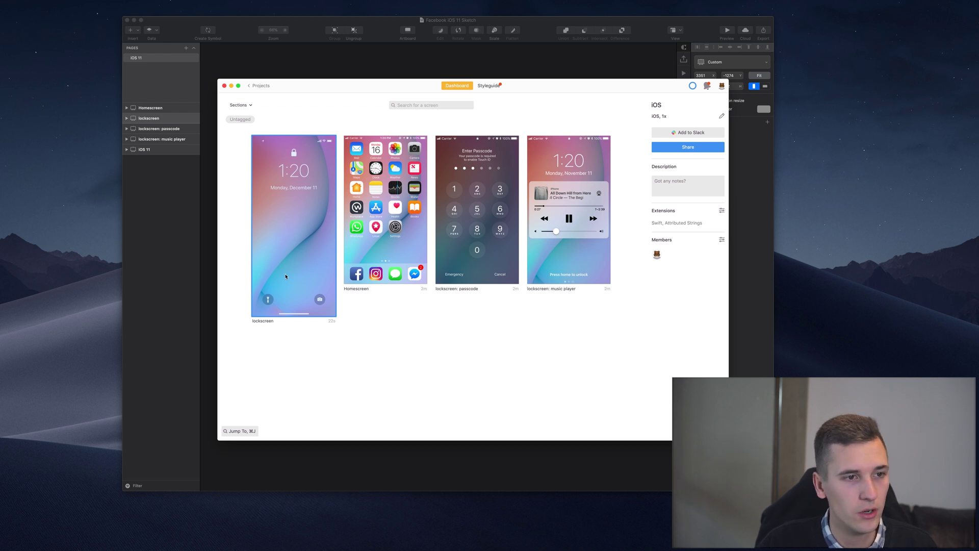
right_click(297, 237)
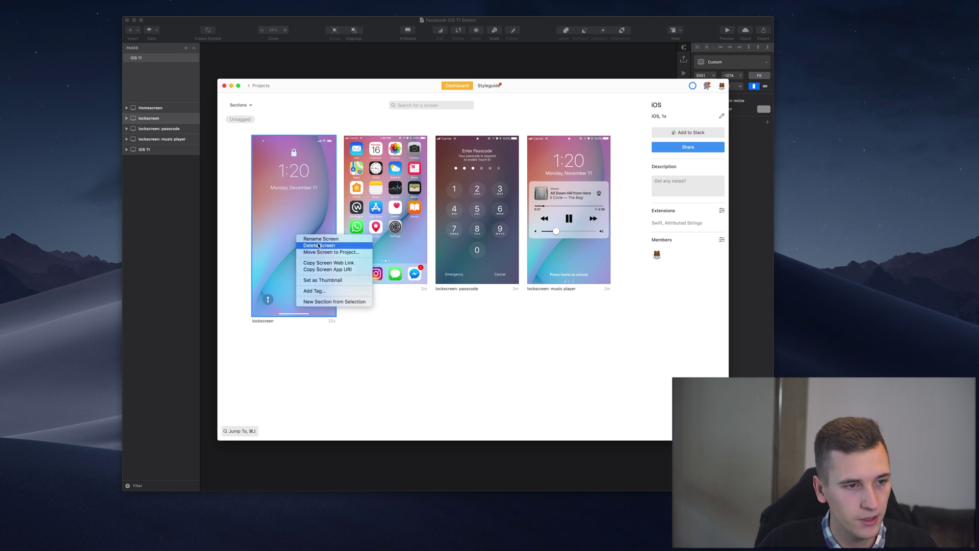